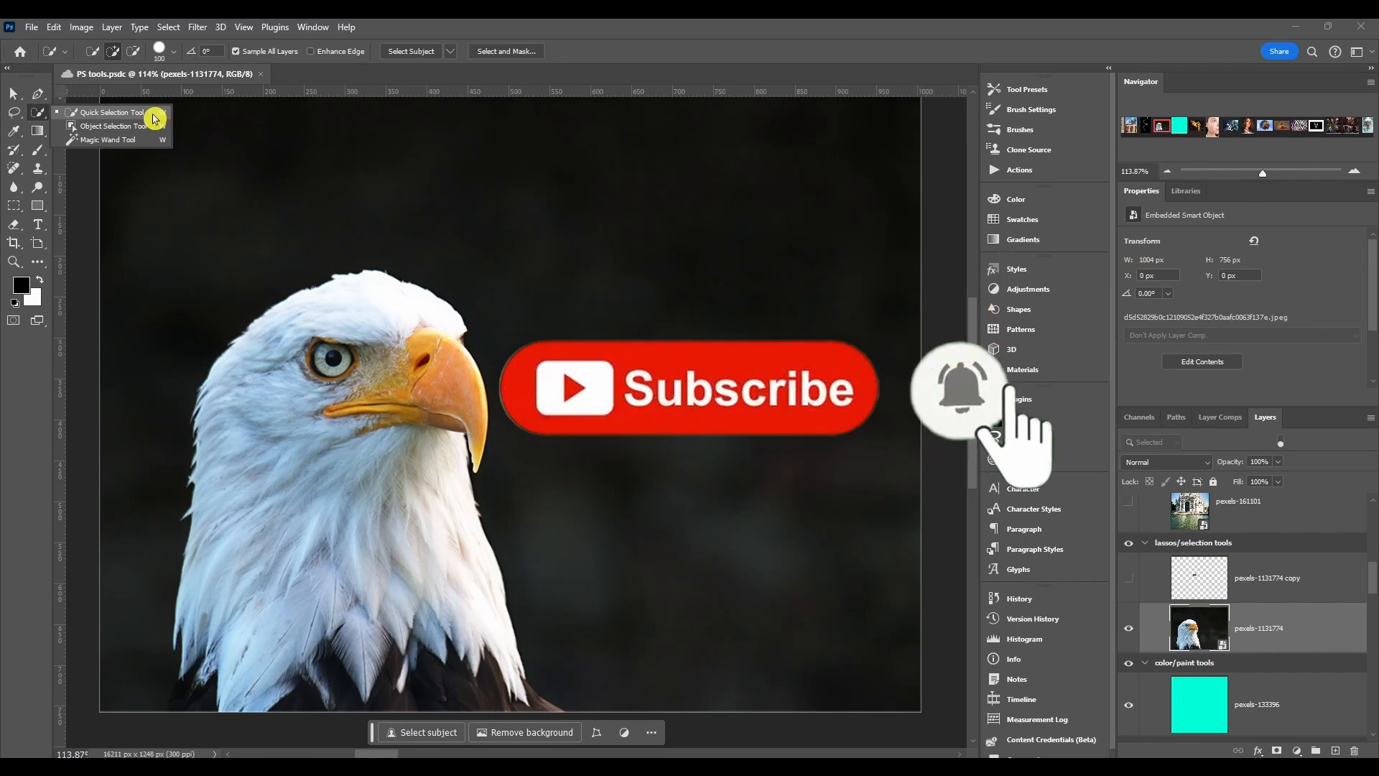
# - Activate the Quick Selection Tool and reduce its brush diameter to about 9 px
pyautogui.click(154, 119)
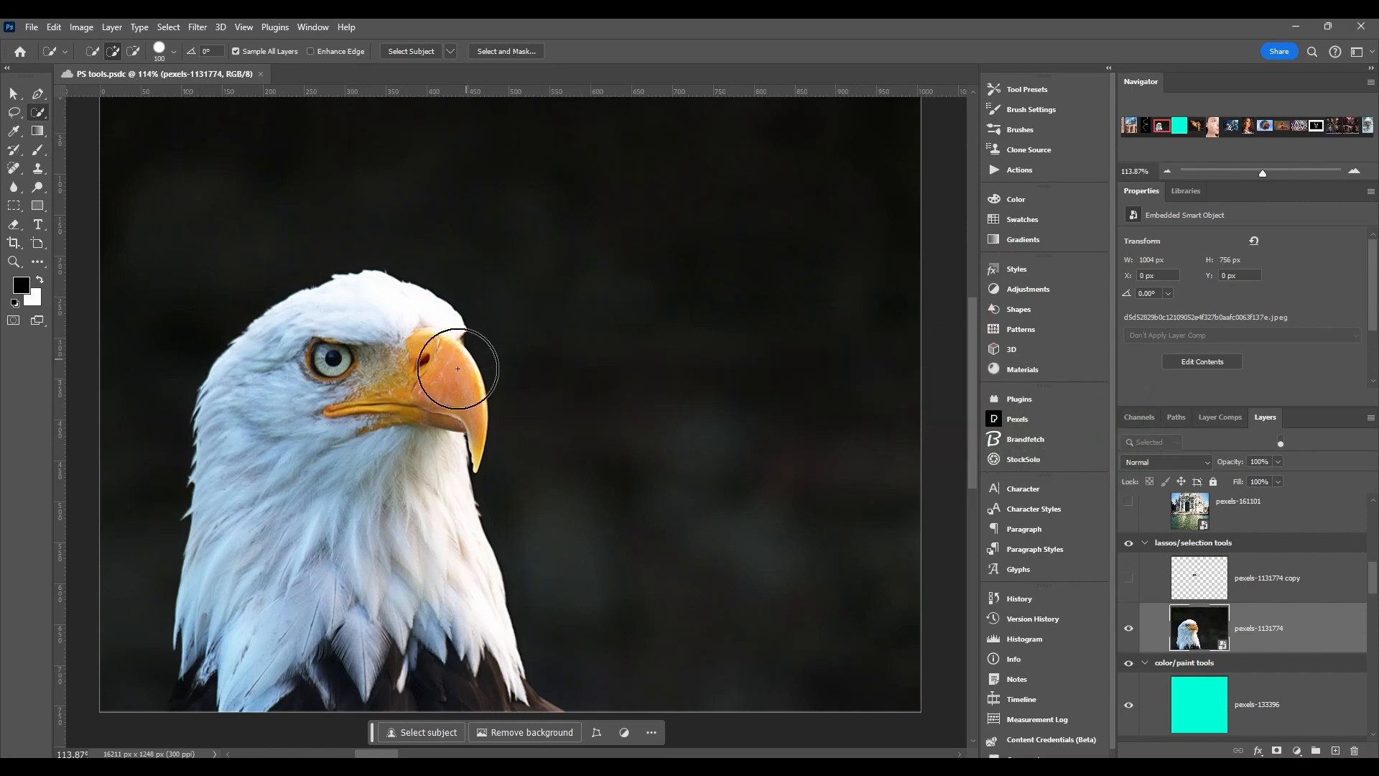
pyautogui.keyDown('alt'); pyautogui.rightClick(325, 384); pyautogui.keyUp('alt')
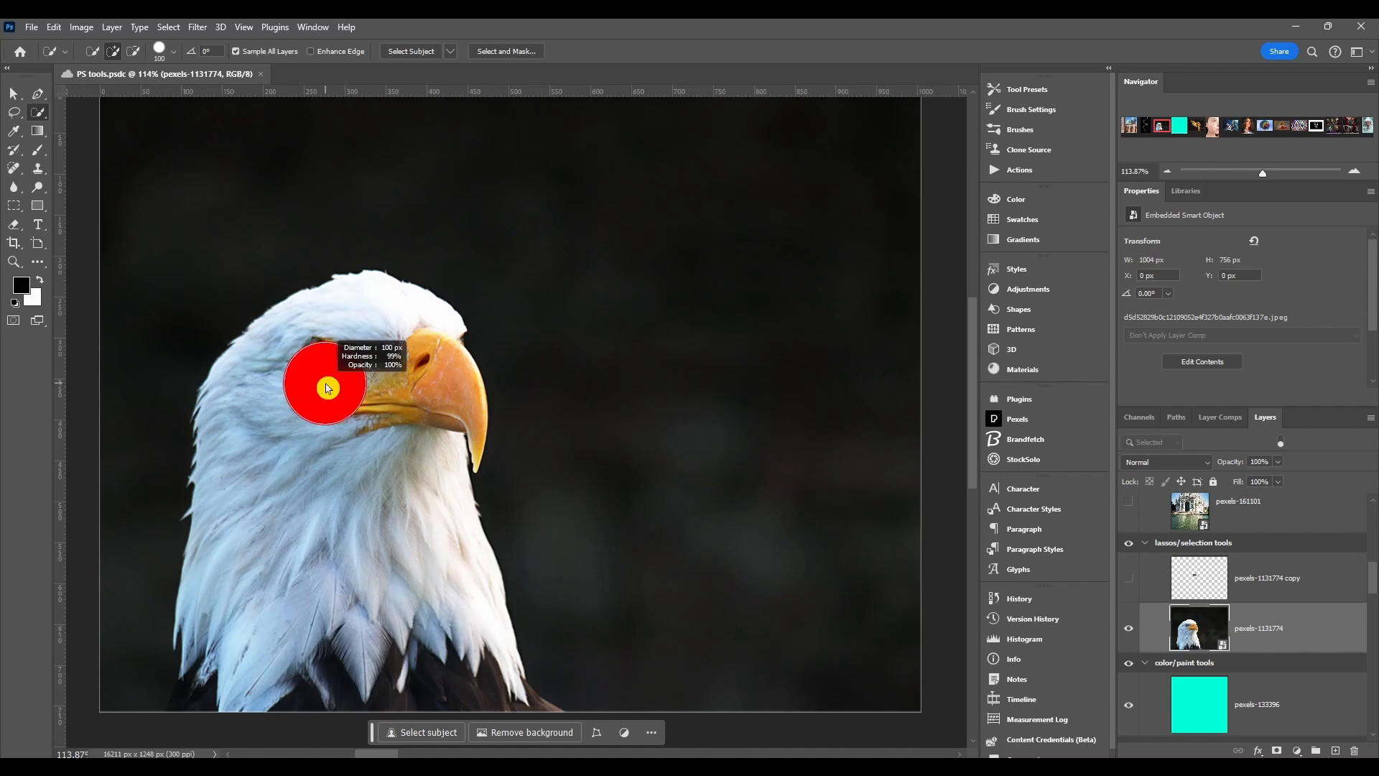
pyautogui.moveTo(327, 388)
pyautogui.mouseDown()
pyautogui.moveTo(357, 381)
pyautogui.moveTo(302, 387)
pyautogui.moveTo(311, 265)
pyautogui.moveTo(313, 445)
pyautogui.moveTo(308, 144)
pyautogui.moveTo(304, 510)
pyautogui.mouseUp()
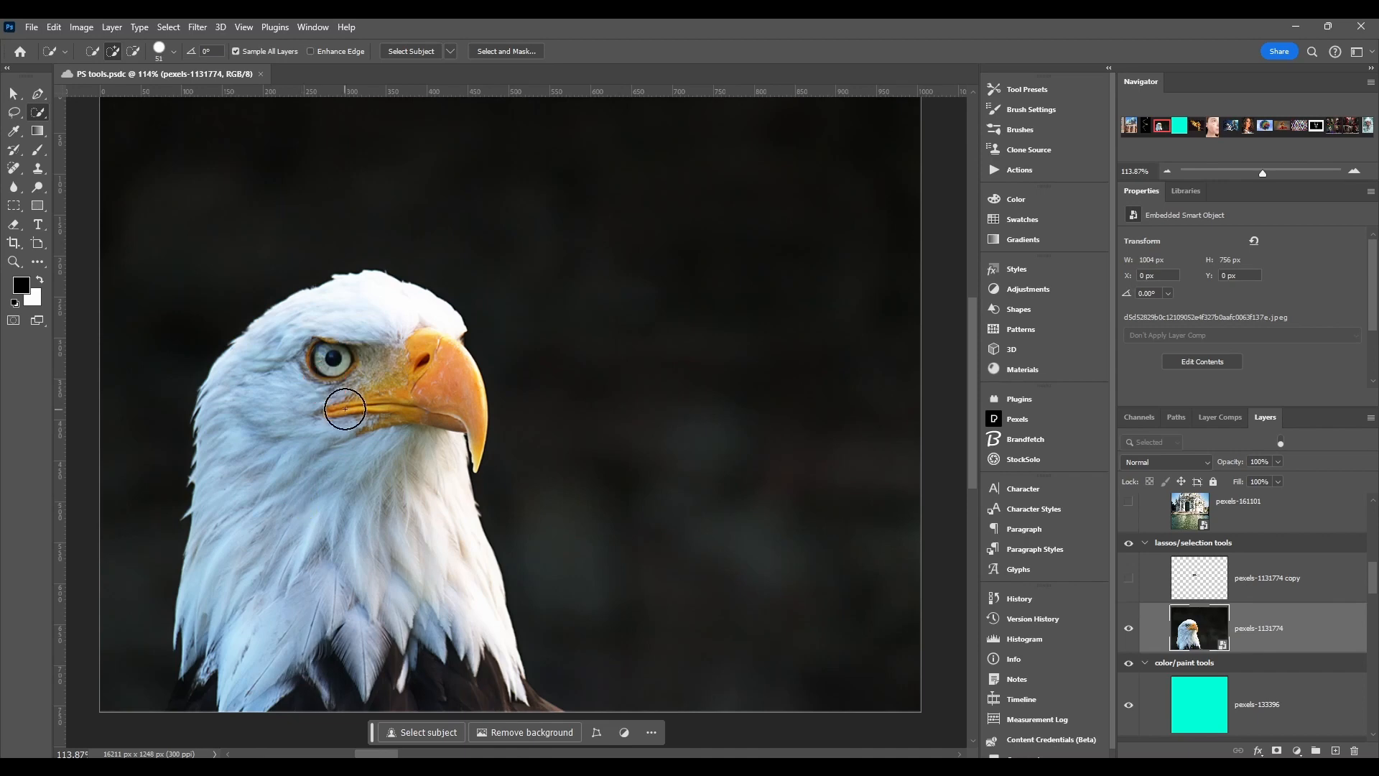
pyautogui.moveTo(344, 397); pyautogui.dragTo(328, 396)
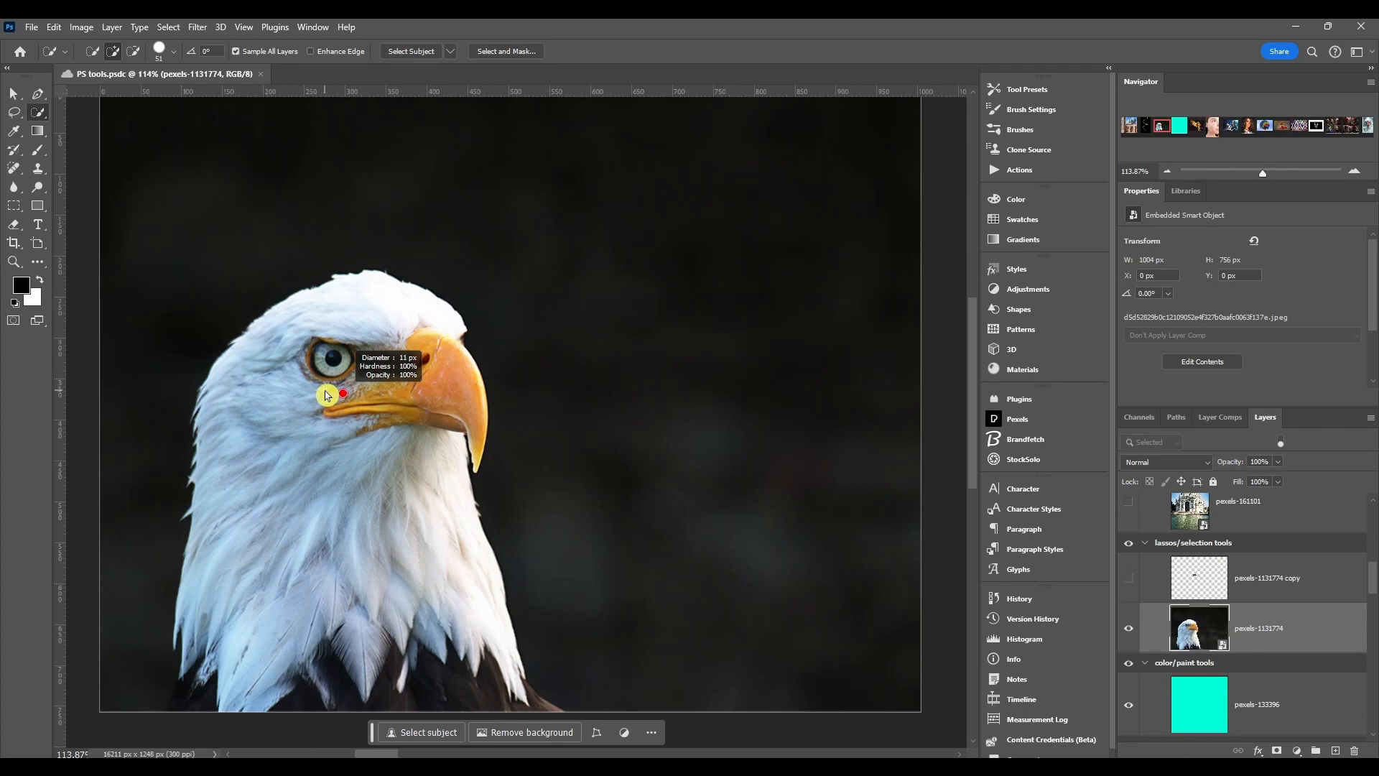
pyautogui.moveTo(326, 396); pyautogui.dragTo(326, 396)
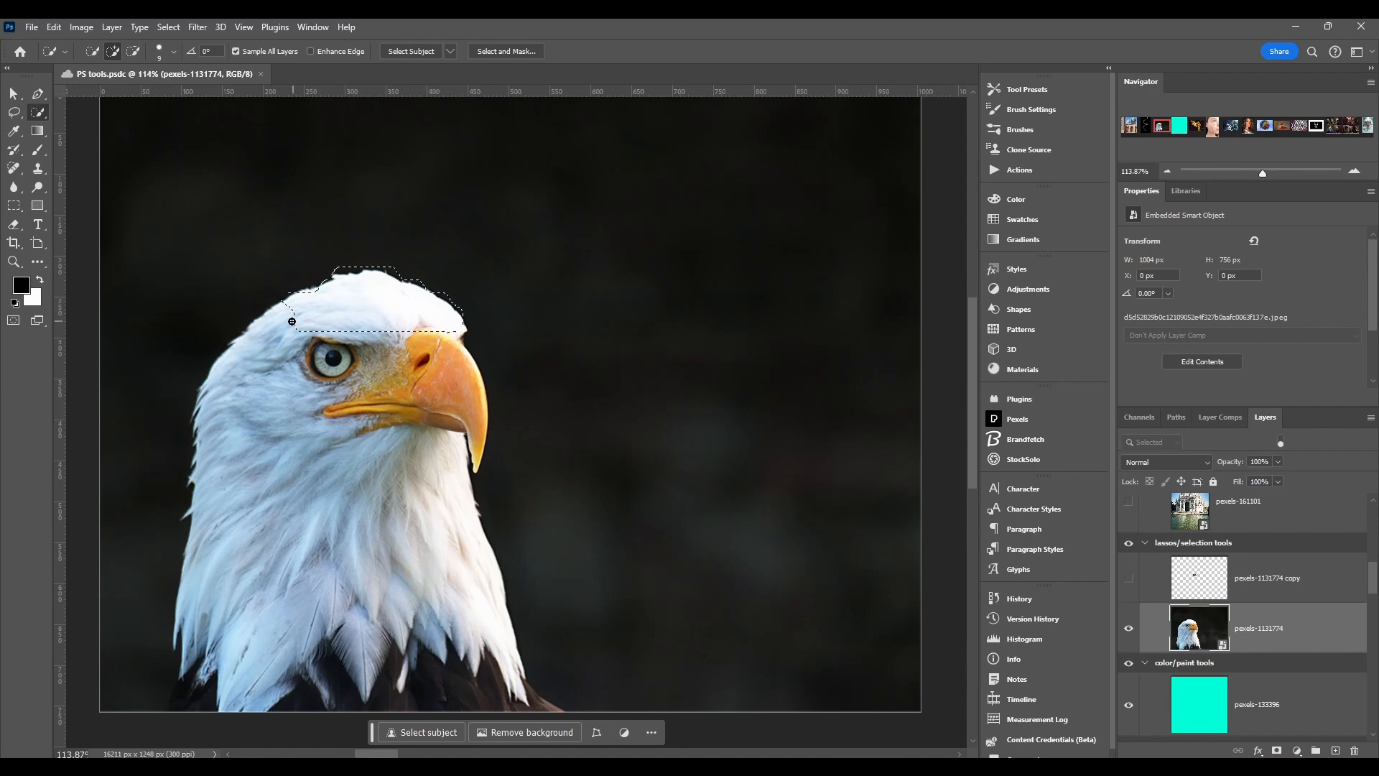
# - Quick-select the eagle's head and add small separate spots on its neck and chest feathers
pyautogui.moveTo(269, 351)
pyautogui.mouseDown()
pyautogui.moveTo(254, 411)
pyautogui.moveTo(363, 302)
pyautogui.mouseUp()
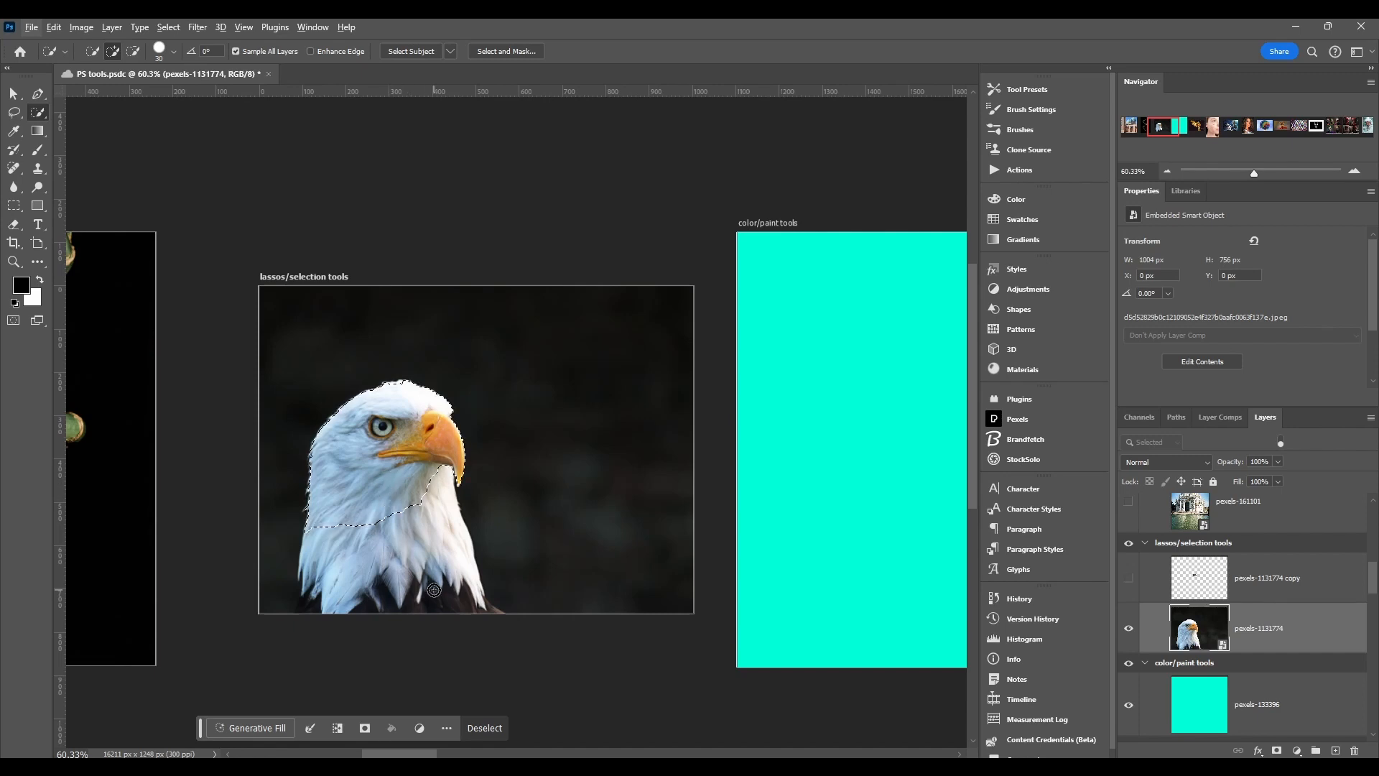
pyautogui.click(454, 571)
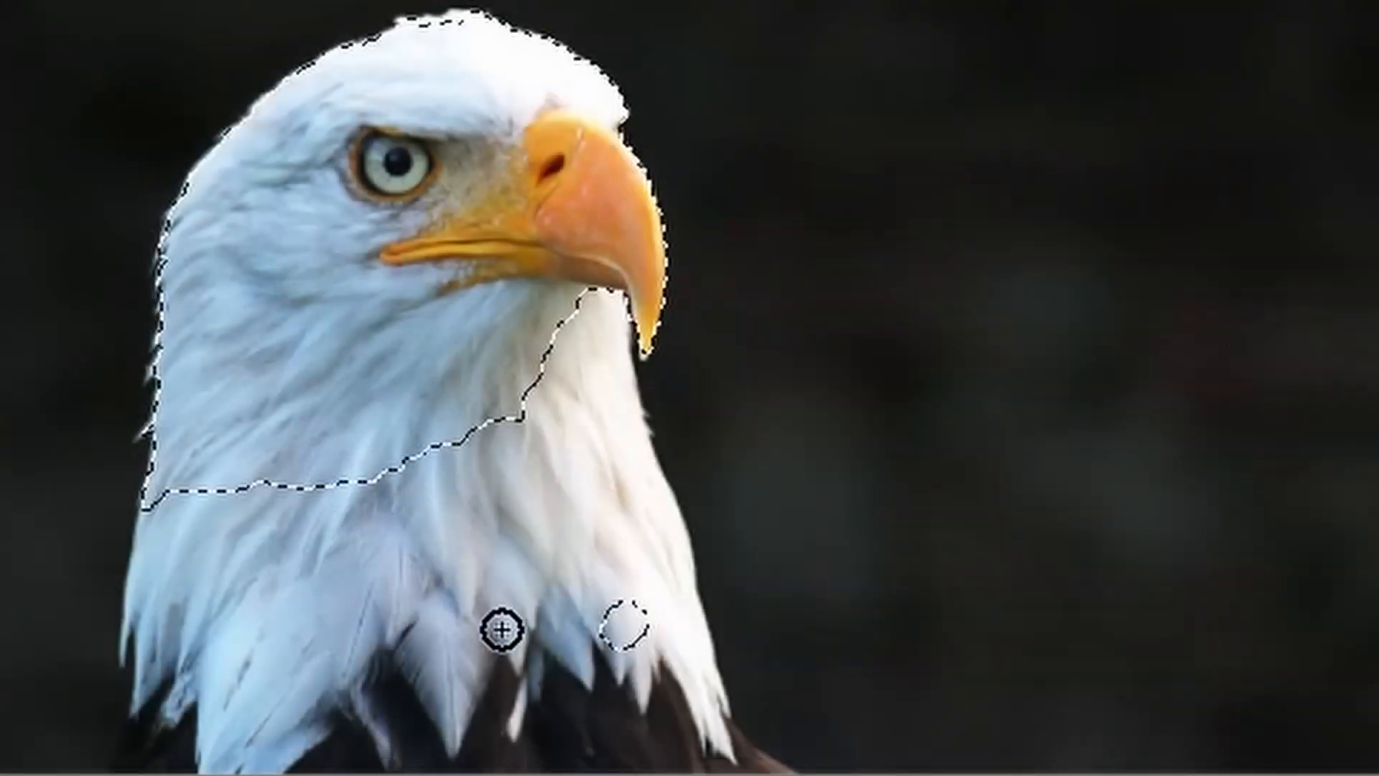
pyautogui.click(546, 528)
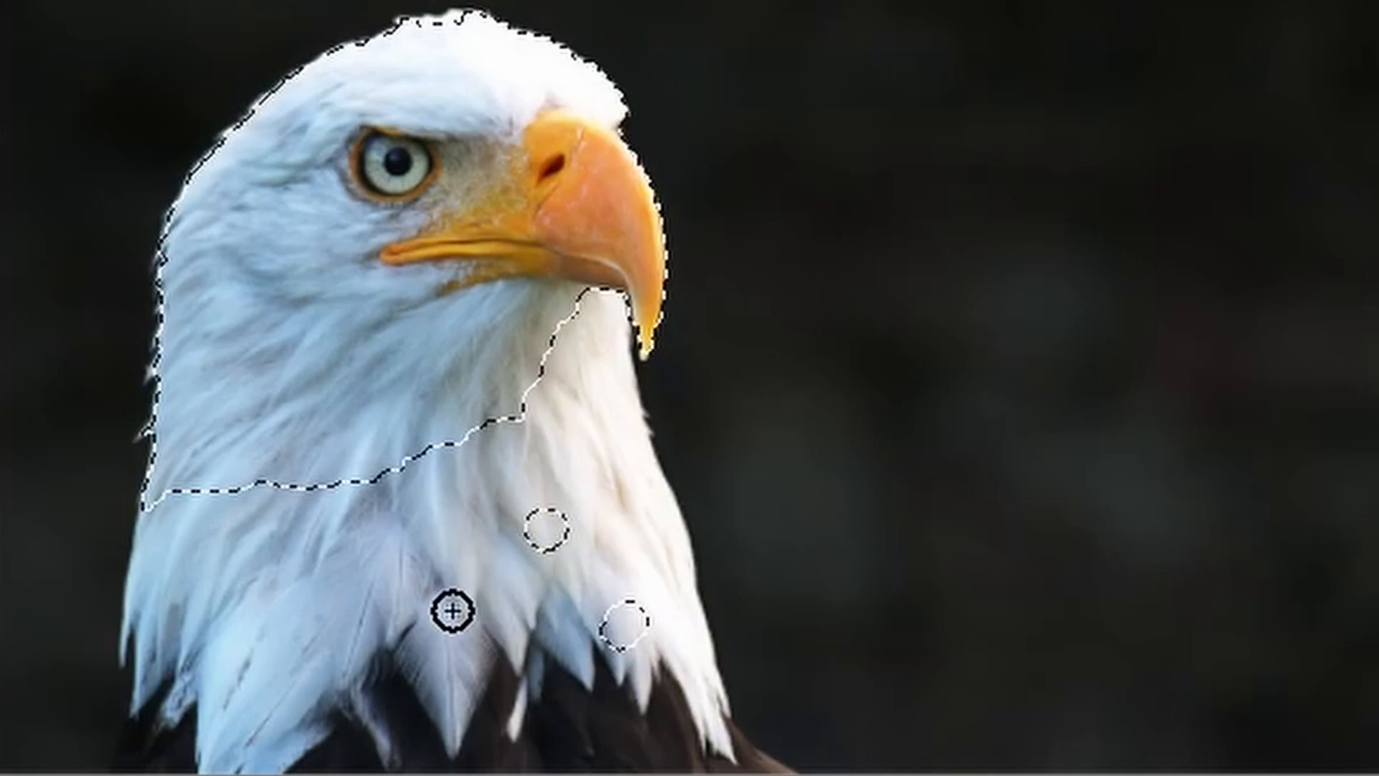
pyautogui.click(316, 620)
pyautogui.click(451, 666)
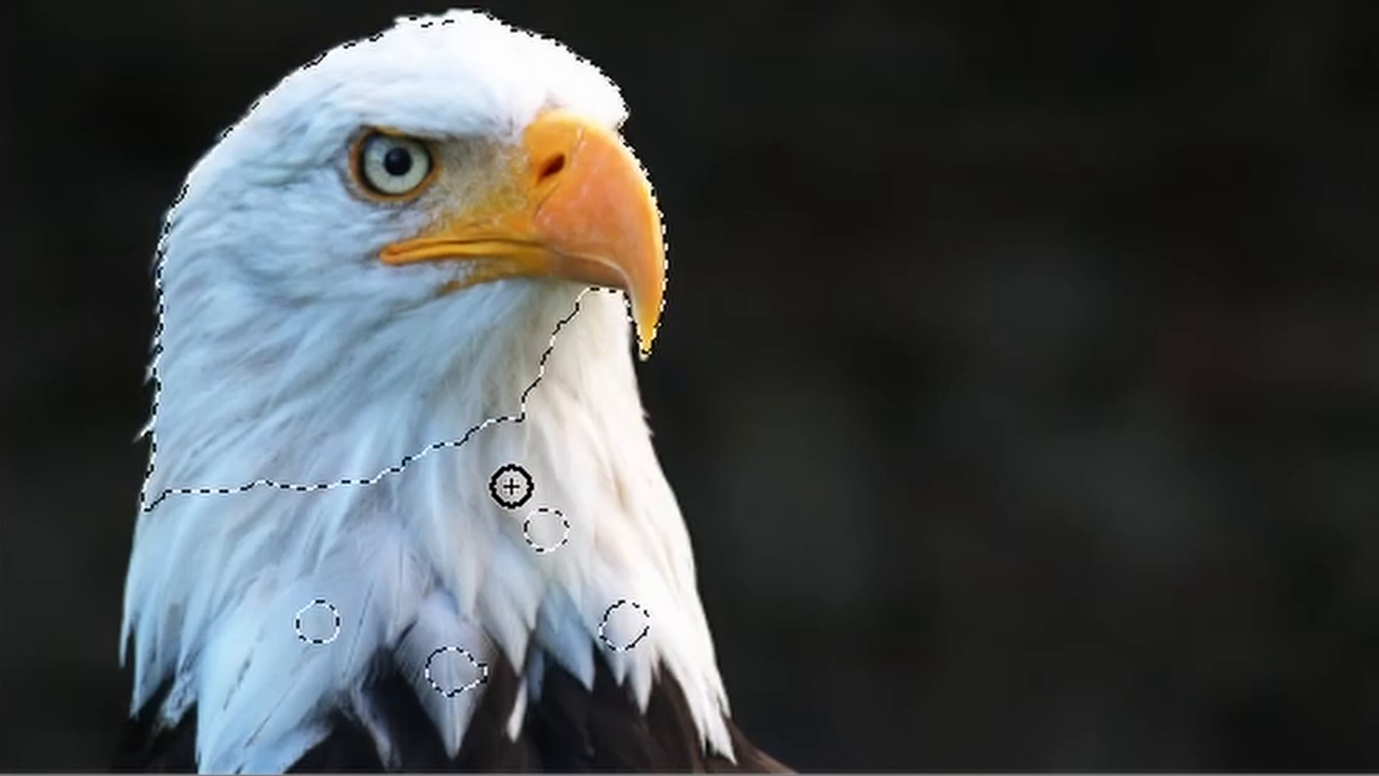
# - Subtract part of the neck, a spot on the cheek and the eye from the eagle selection
pyautogui.keyDown('alt'); pyautogui.click(539, 529); pyautogui.keyUp('alt')
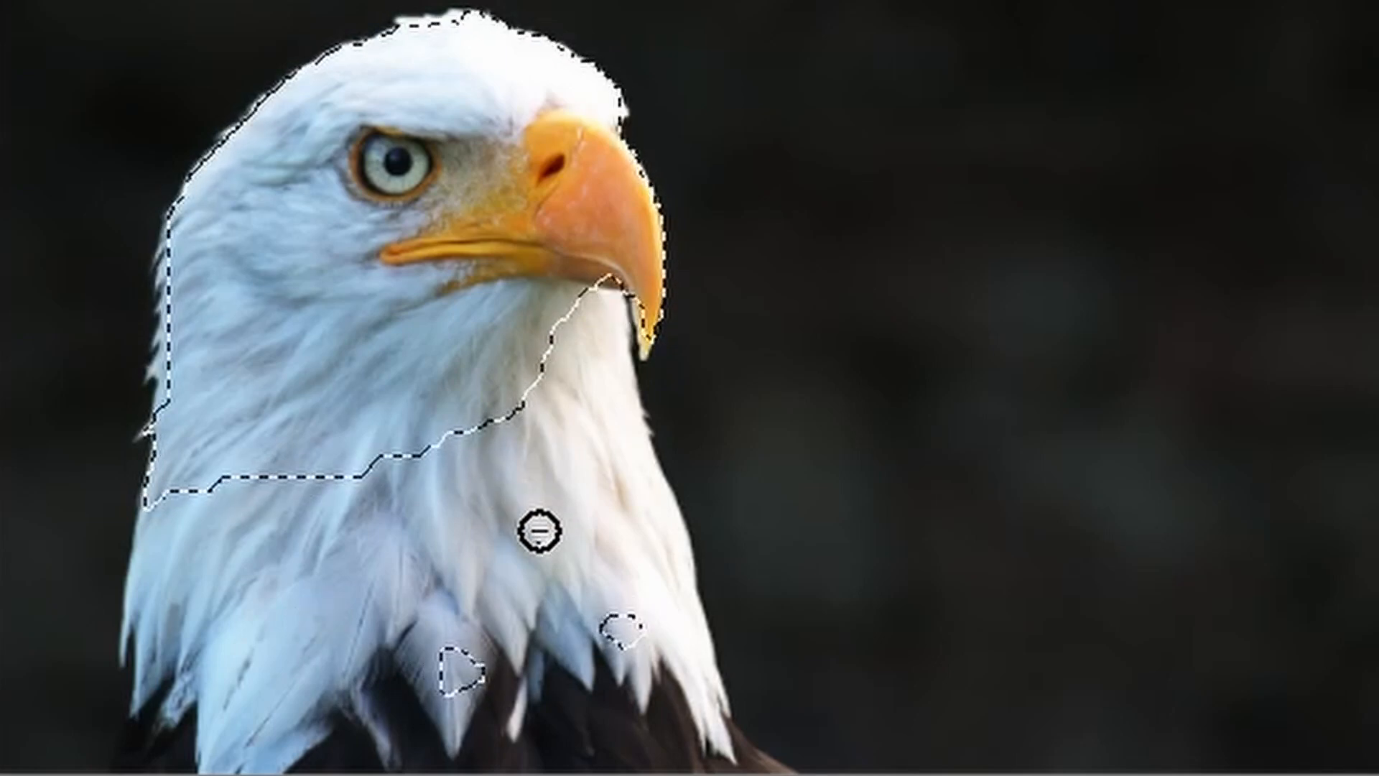
pyautogui.moveTo(594, 433)
pyautogui.mouseDown()
pyautogui.moveTo(517, 413)
pyautogui.moveTo(344, 303)
pyautogui.mouseUp()
pyautogui.keyDown('alt'); pyautogui.click(336, 284); pyautogui.keyUp('alt')
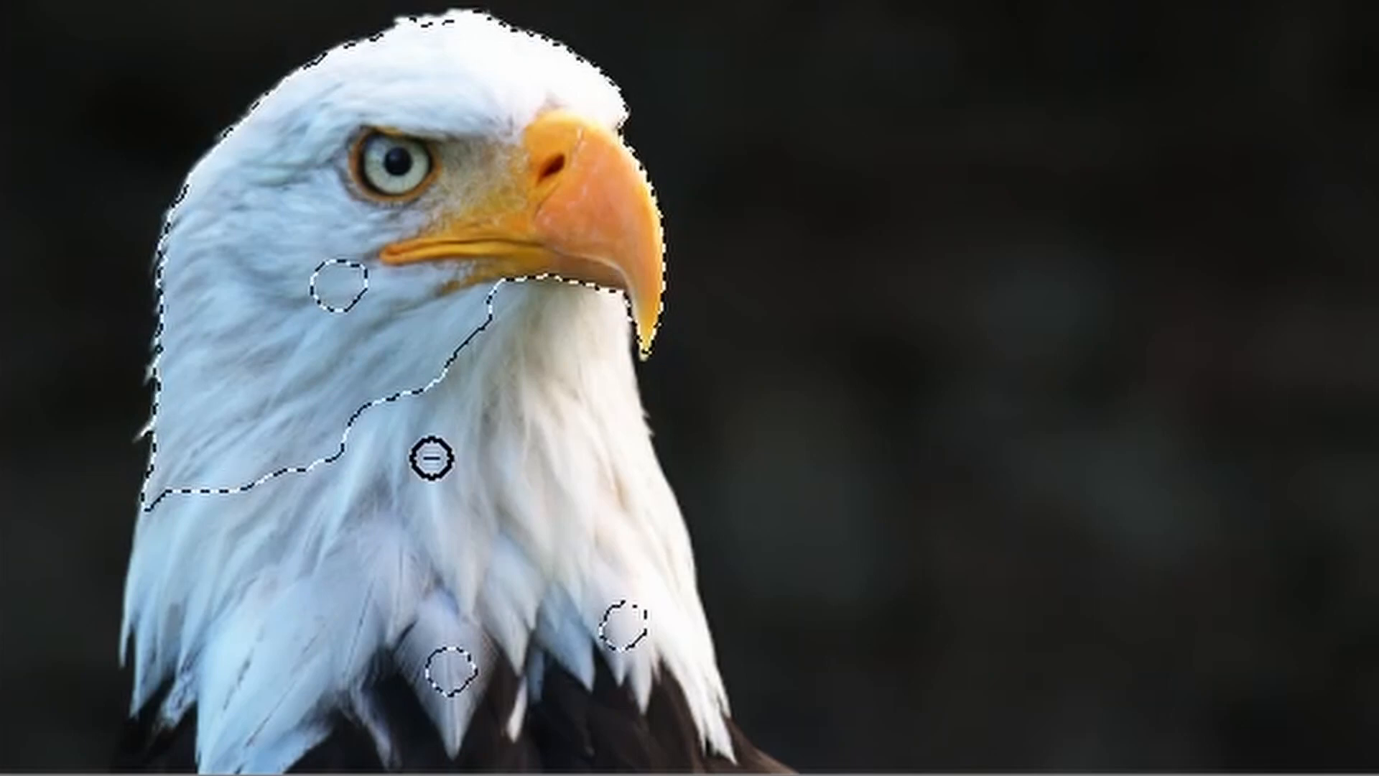
pyautogui.keyDown('alt'); pyautogui.click(389, 164); pyautogui.keyUp('alt')
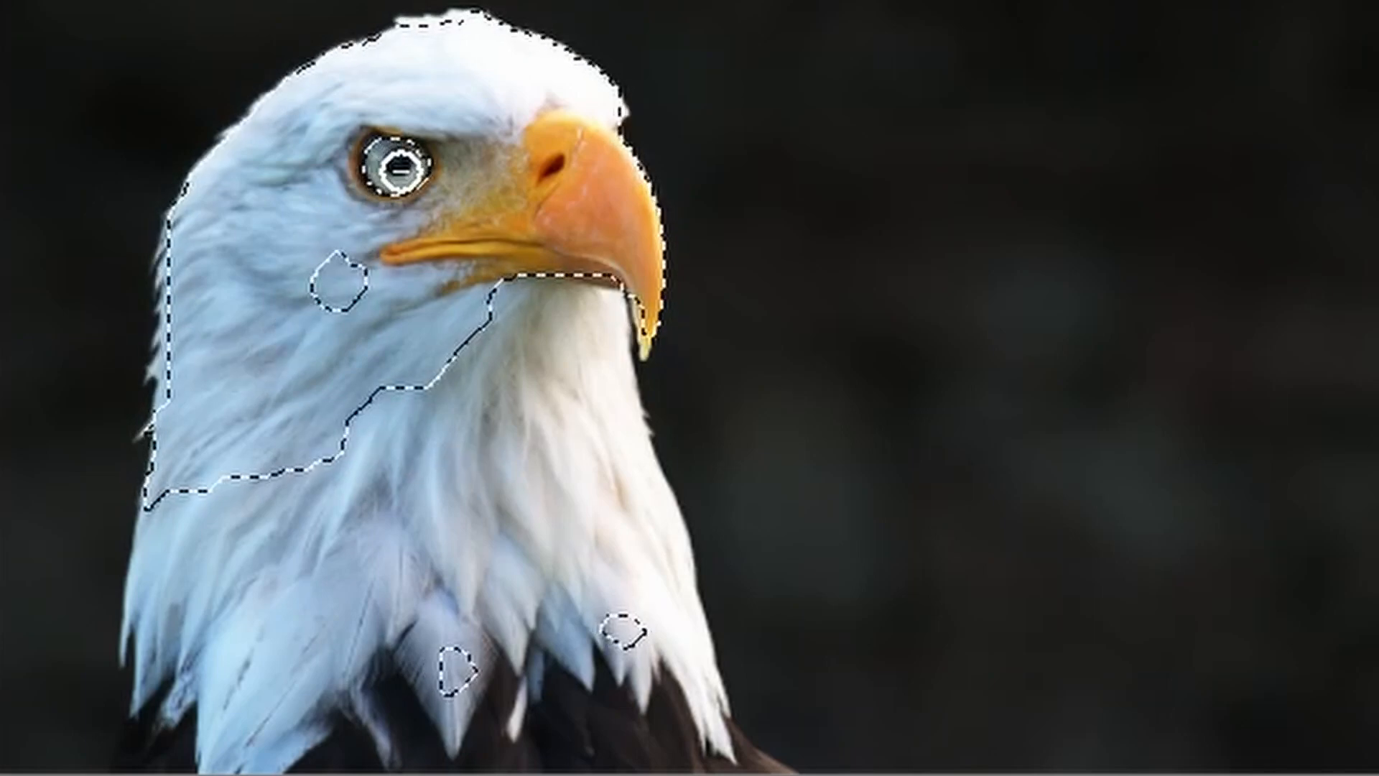
pyautogui.moveTo(402, 145)
pyautogui.mouseDown()
pyautogui.moveTo(417, 173)
pyautogui.moveTo(376, 167)
pyautogui.mouseUp()
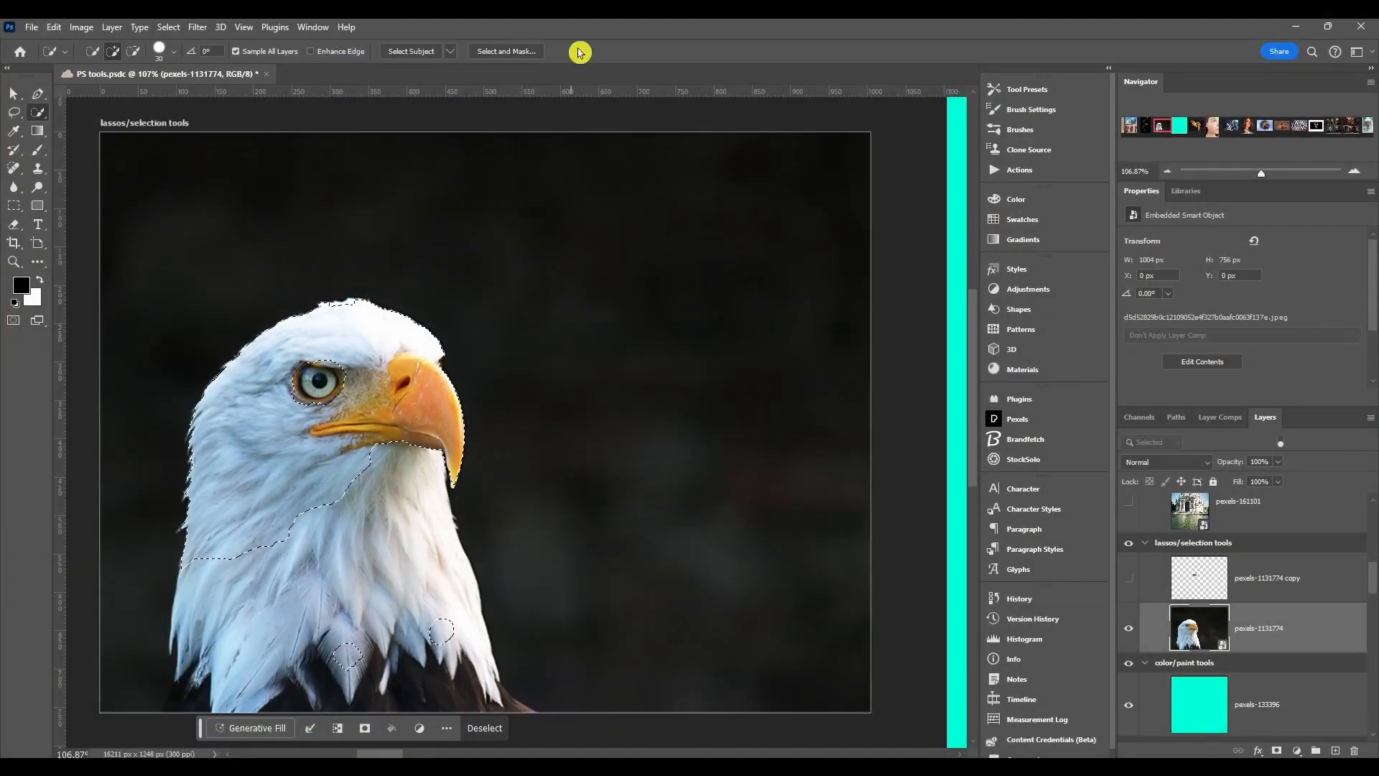
# - Try the 10 px and 100 px presets of the Quick Selection Tool
pyautogui.click(65, 52)
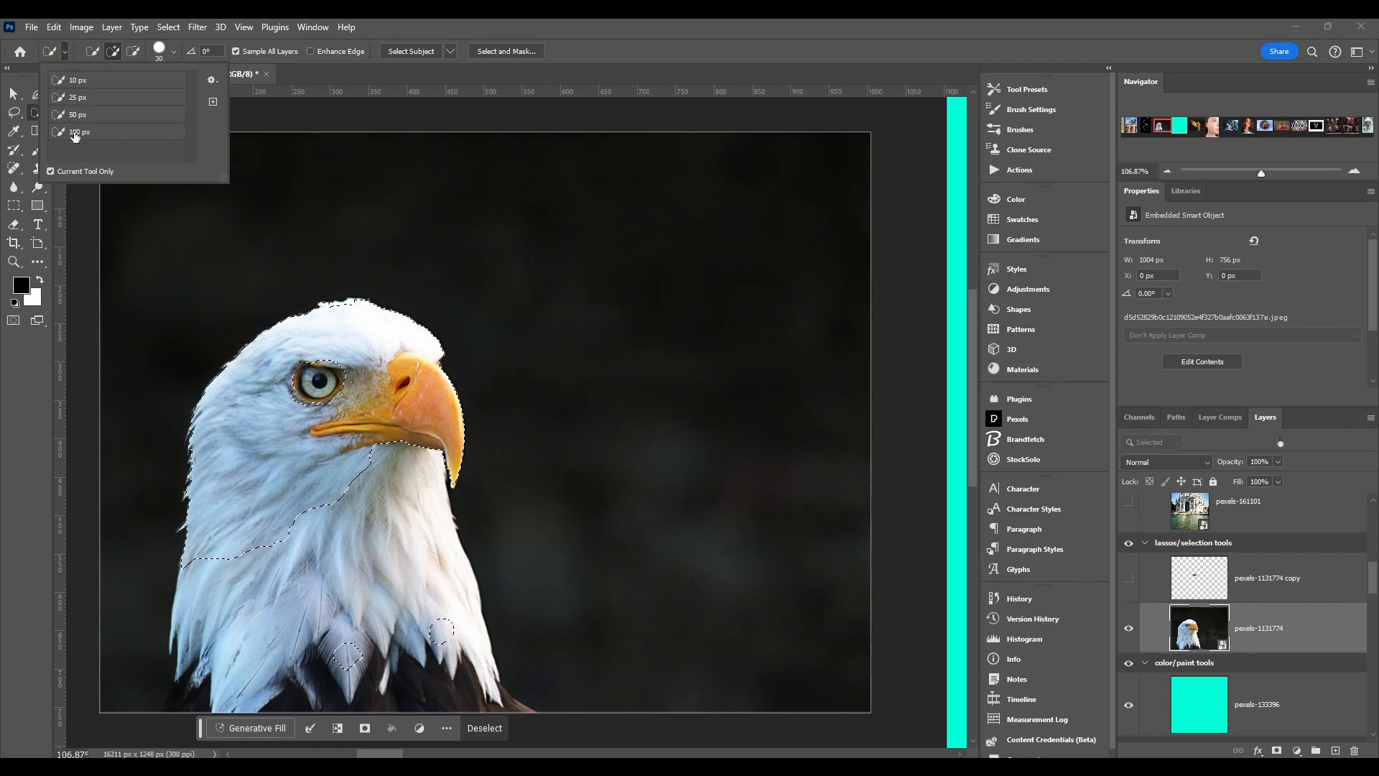
pyautogui.click(90, 84)
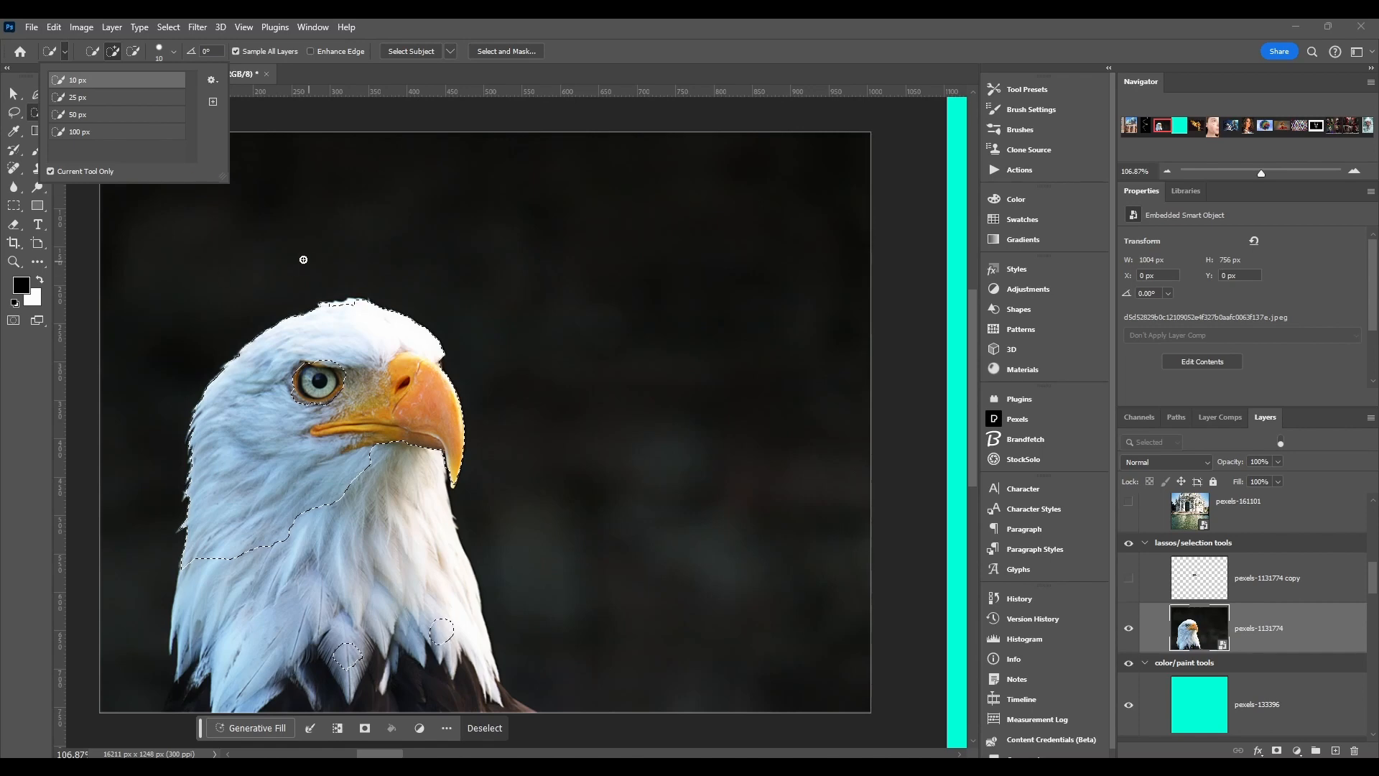
pyautogui.click(84, 136)
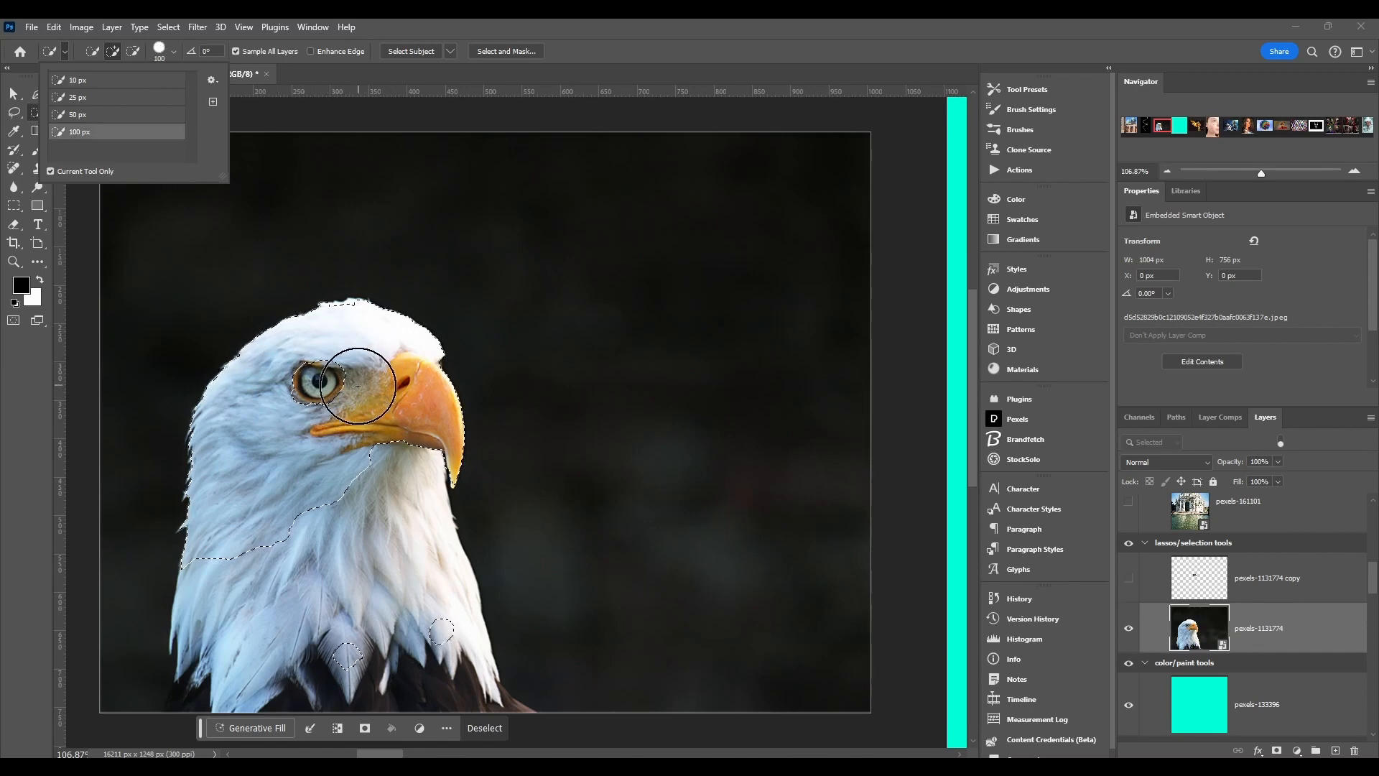
pyautogui.click(64, 50)
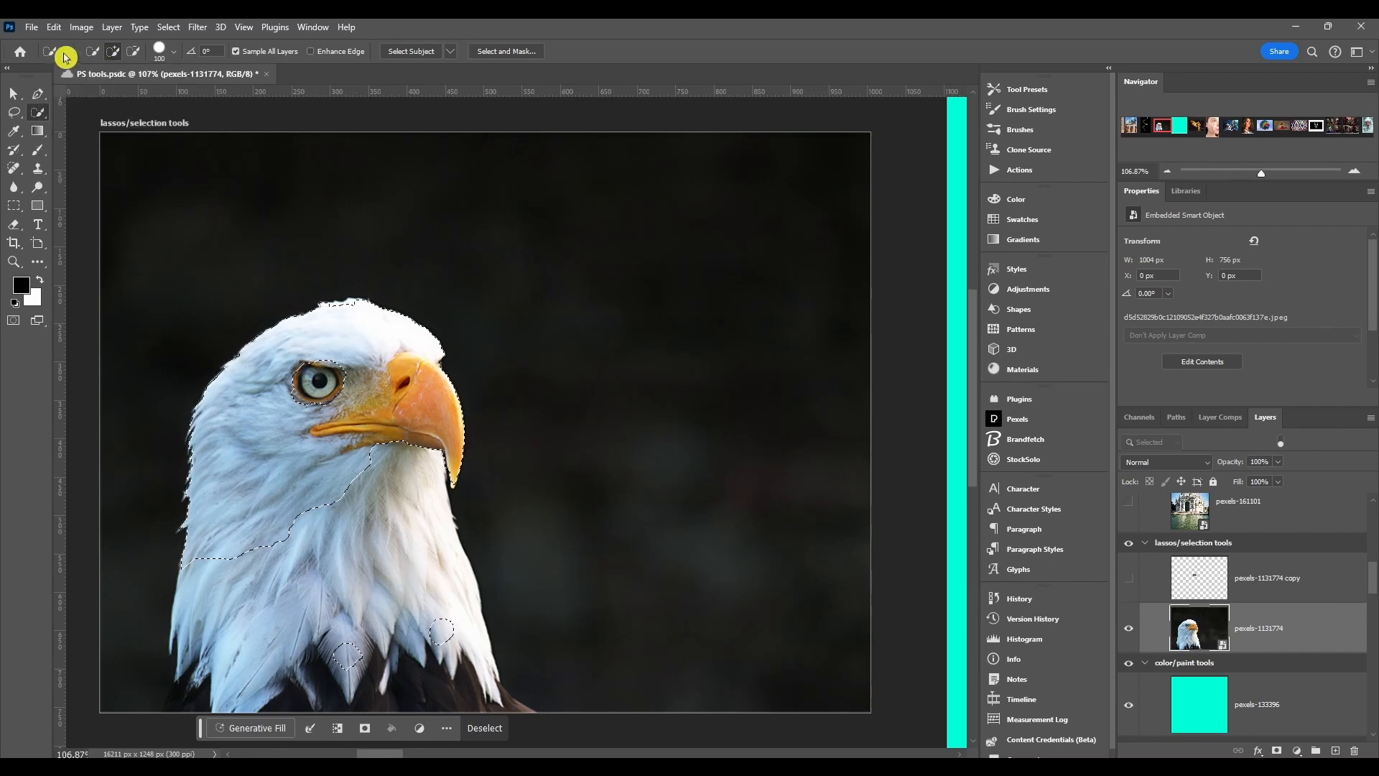
# - Use the add-to-selection mode with a 64 px brush and Pen Pressure as the size control
pyautogui.click(113, 58)
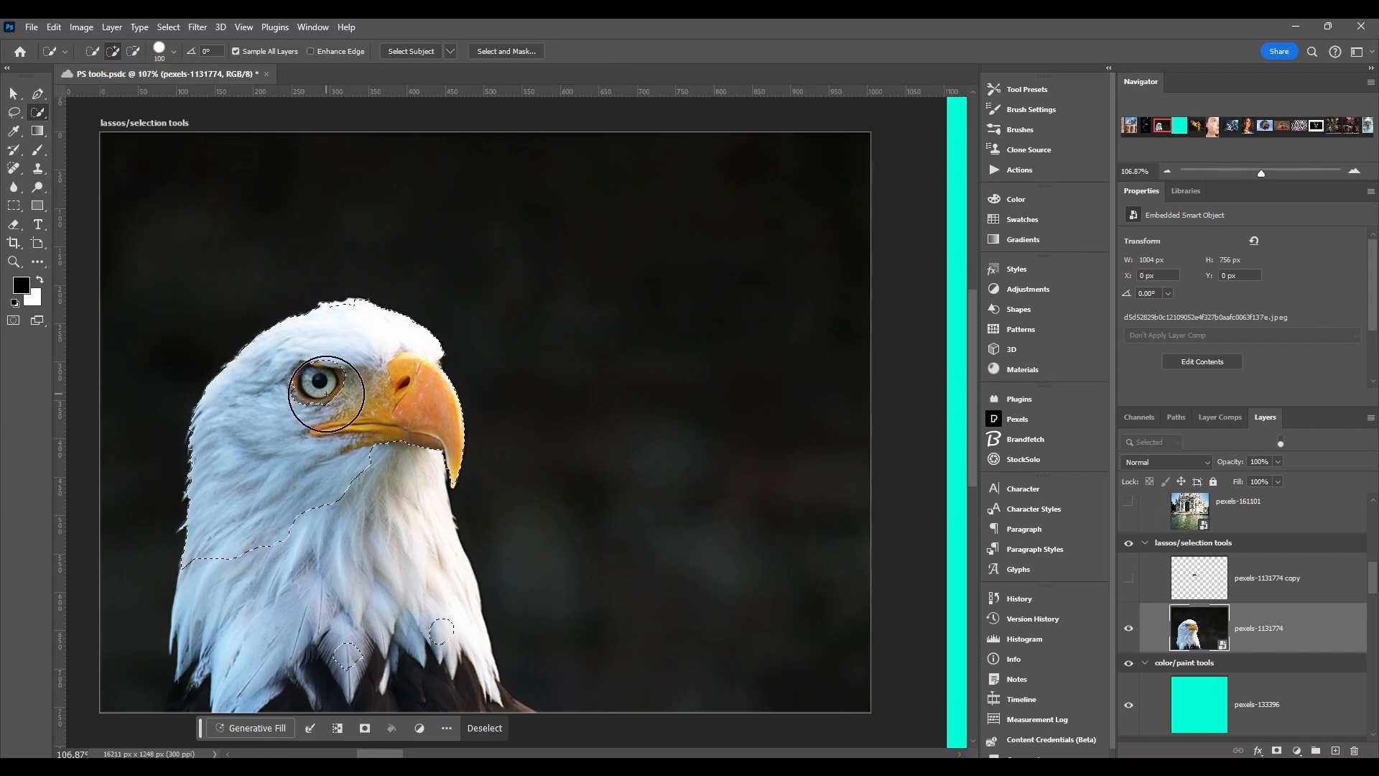
pyautogui.press('alt')
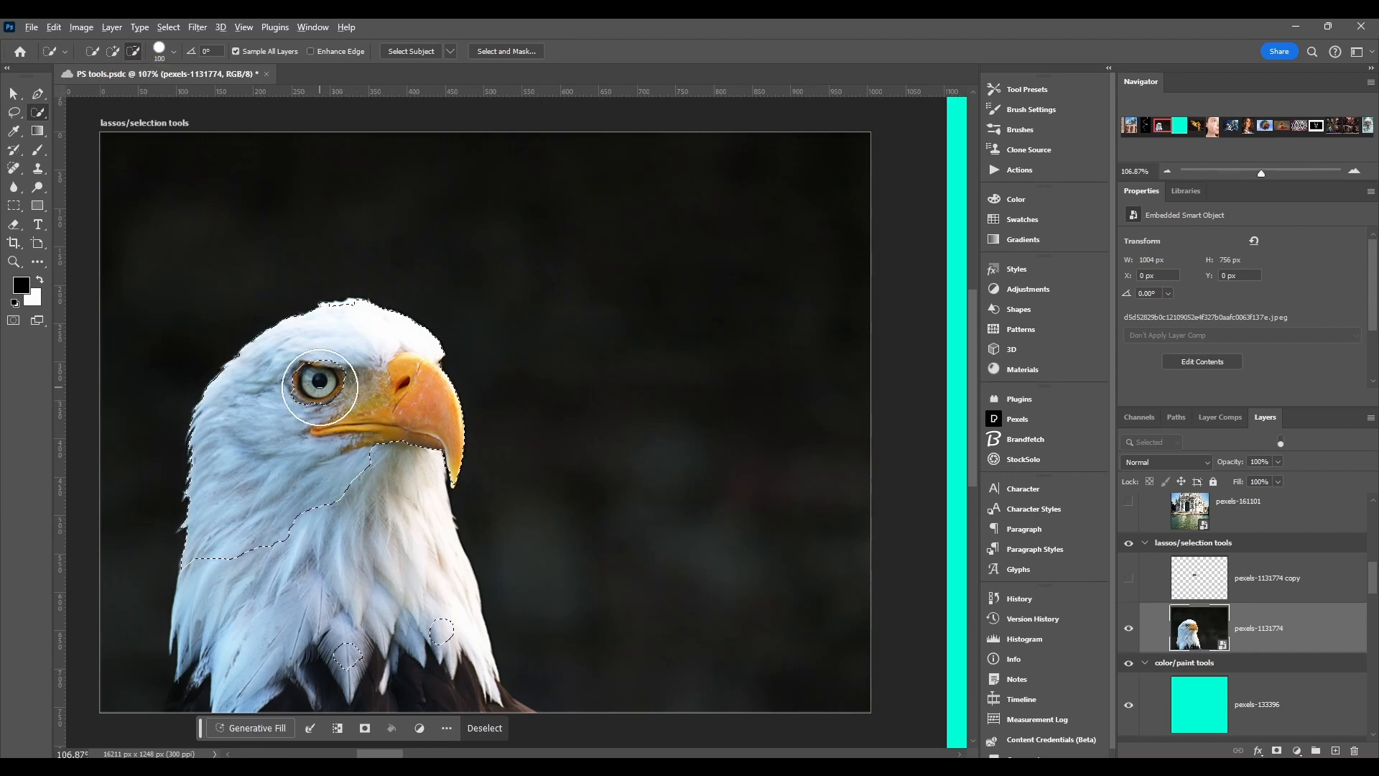
pyautogui.click(161, 51)
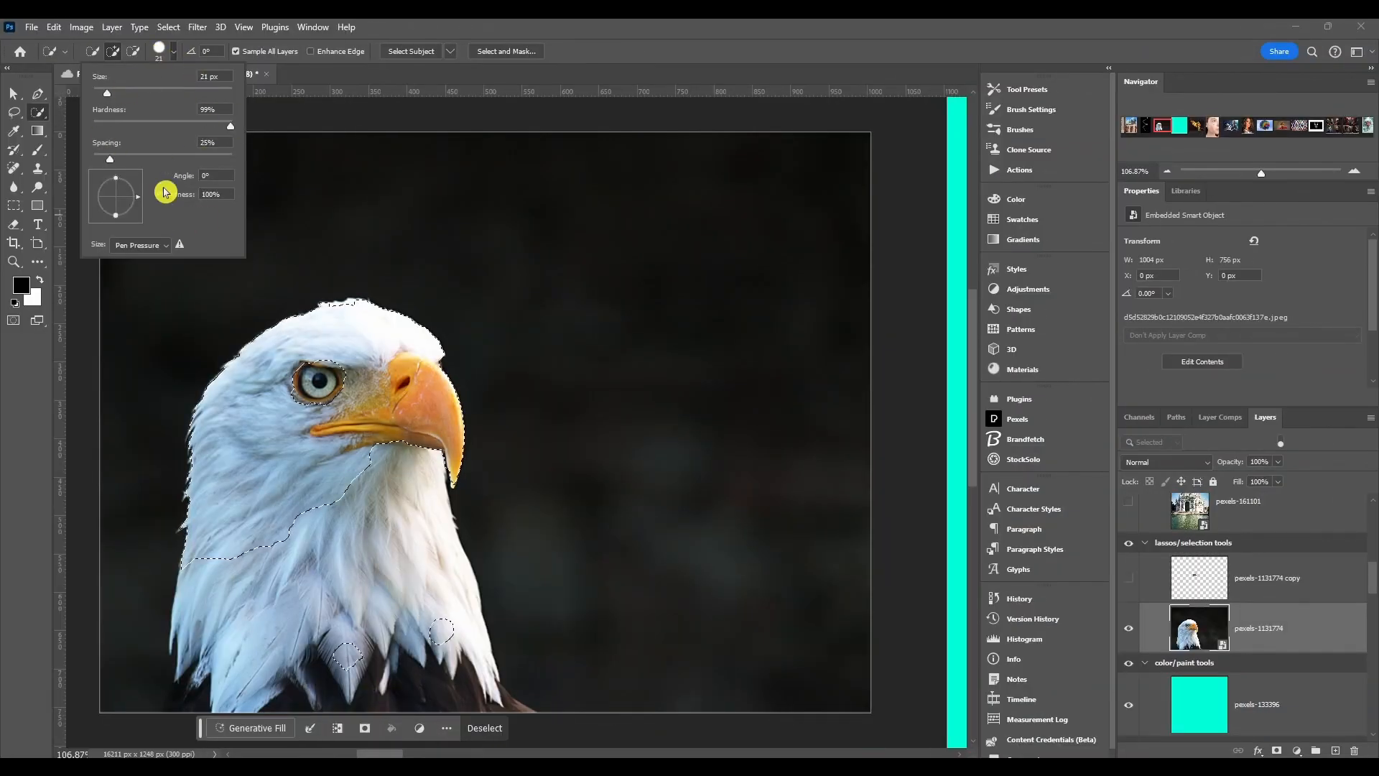
pyautogui.moveTo(107, 98)
pyautogui.mouseDown()
pyautogui.moveTo(192, 102)
pyautogui.moveTo(137, 94)
pyautogui.mouseUp()
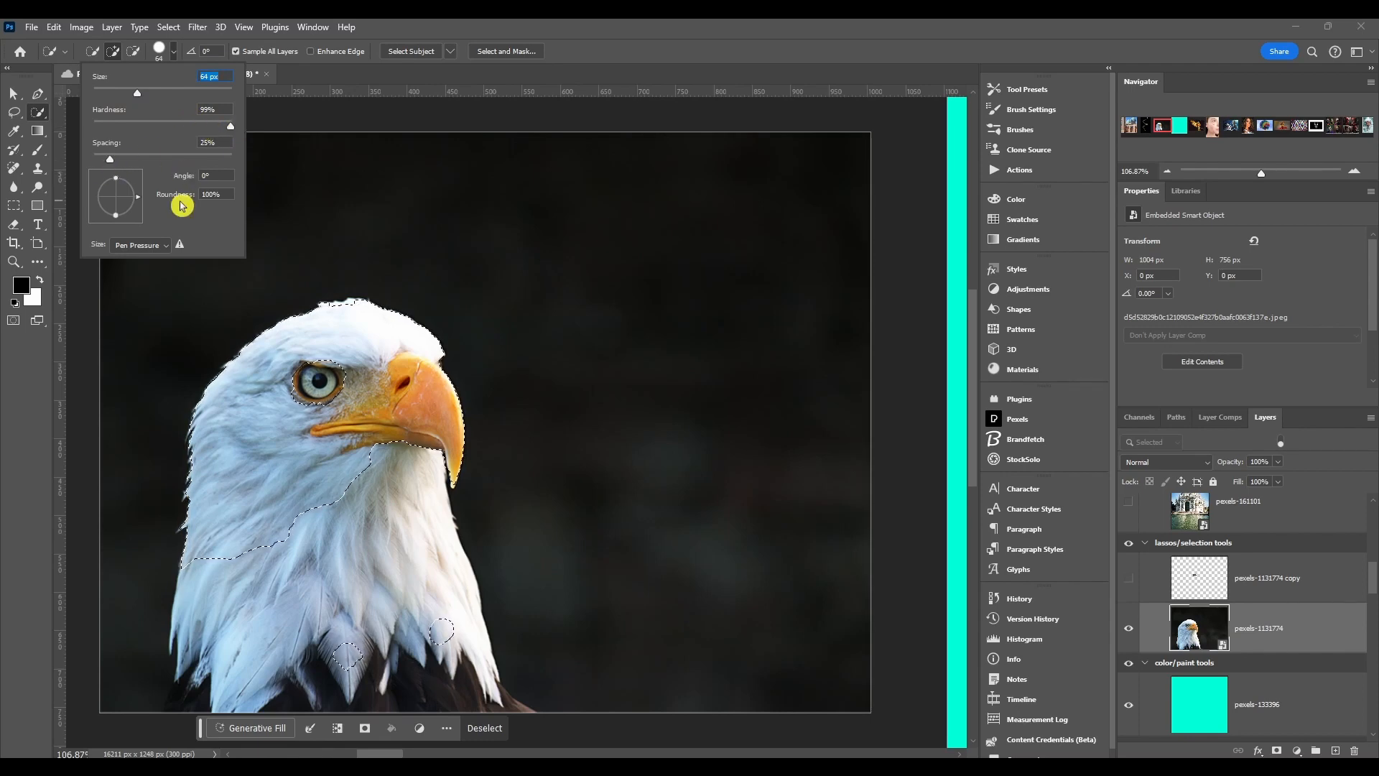
pyautogui.click(154, 250)
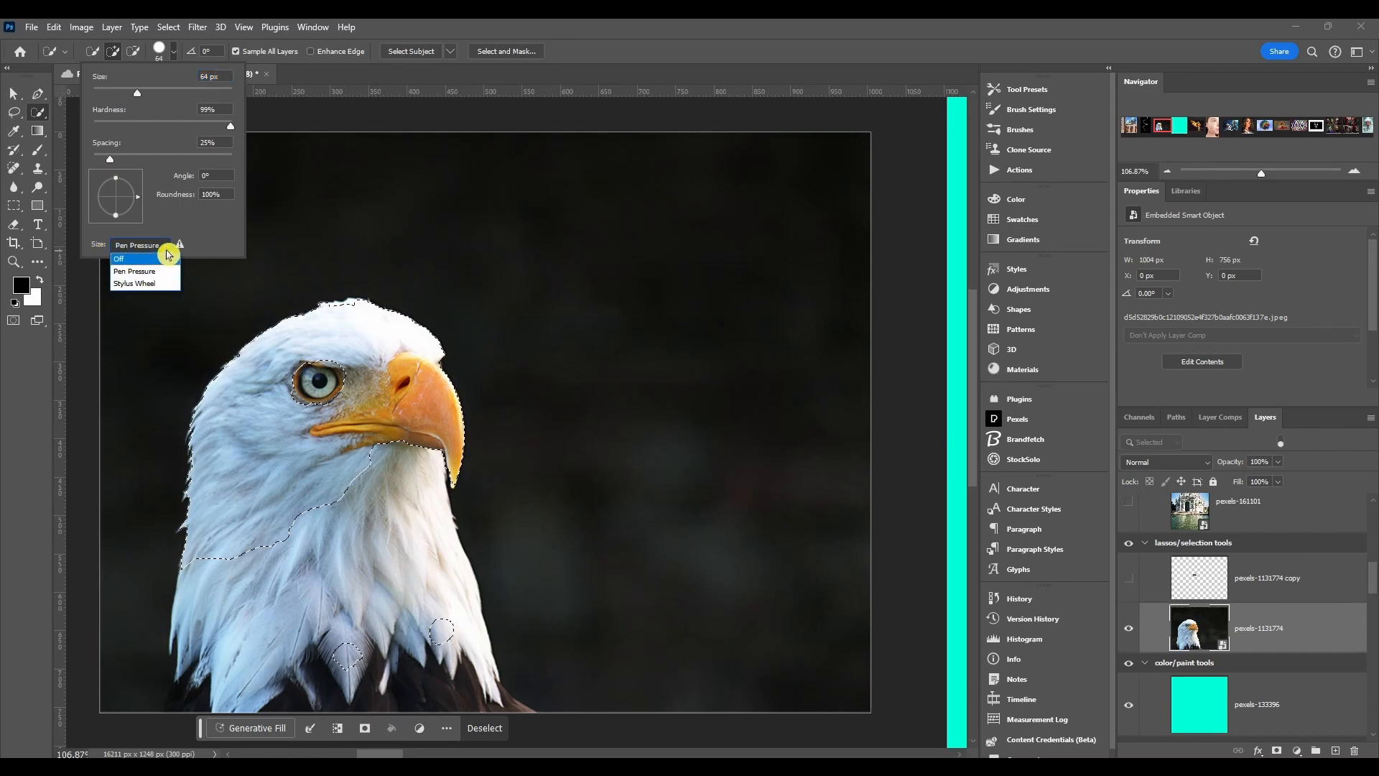
pyautogui.click(141, 271)
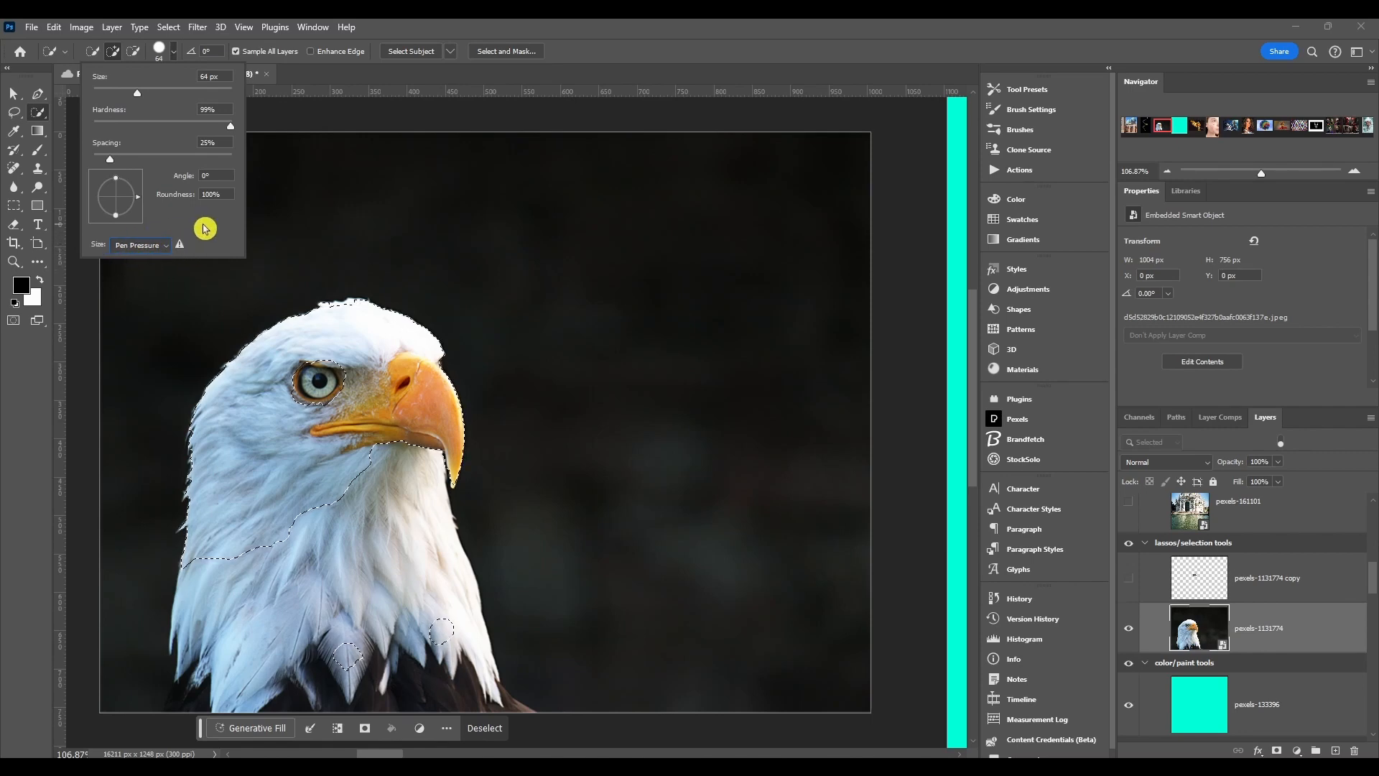
pyautogui.click(191, 54)
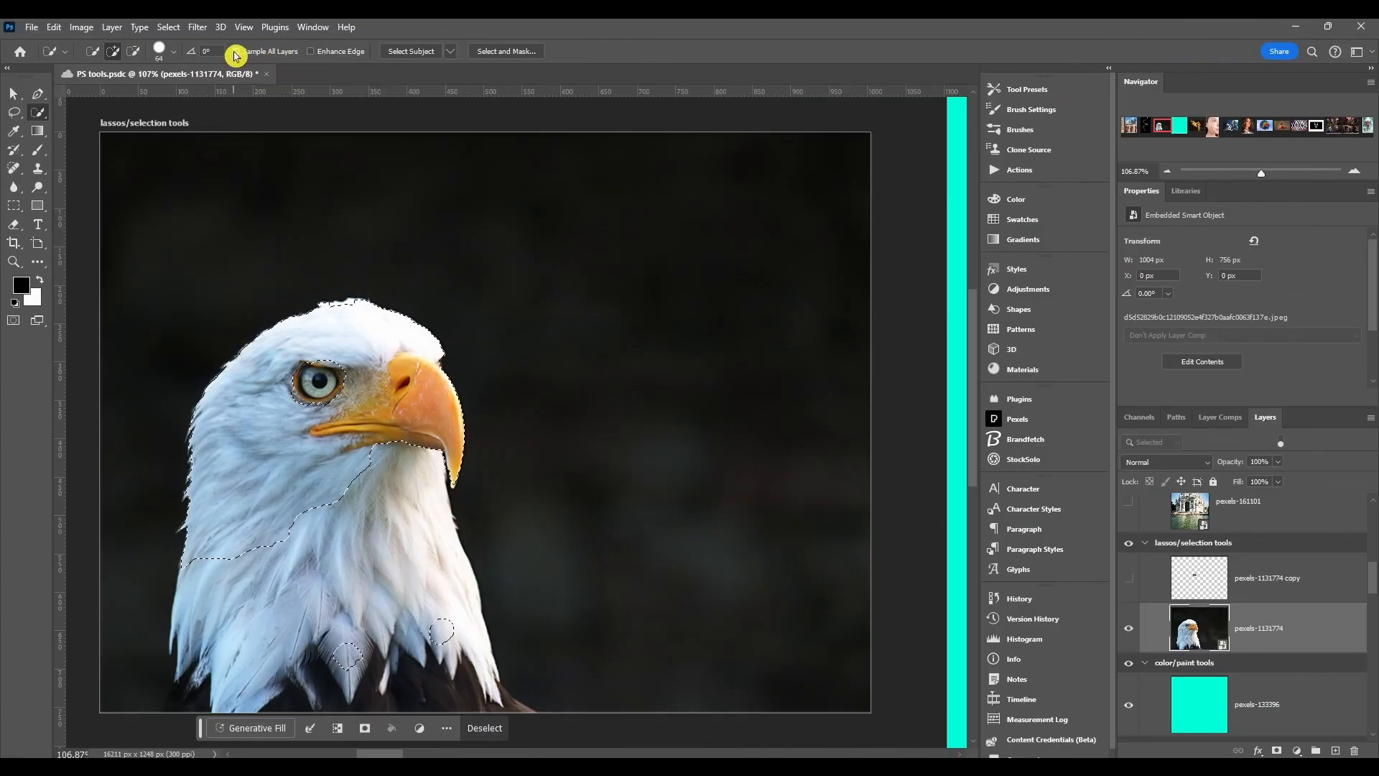
# - Deselect the current eagle selection and turn off Sample All Layers
pyautogui.click(235, 51)
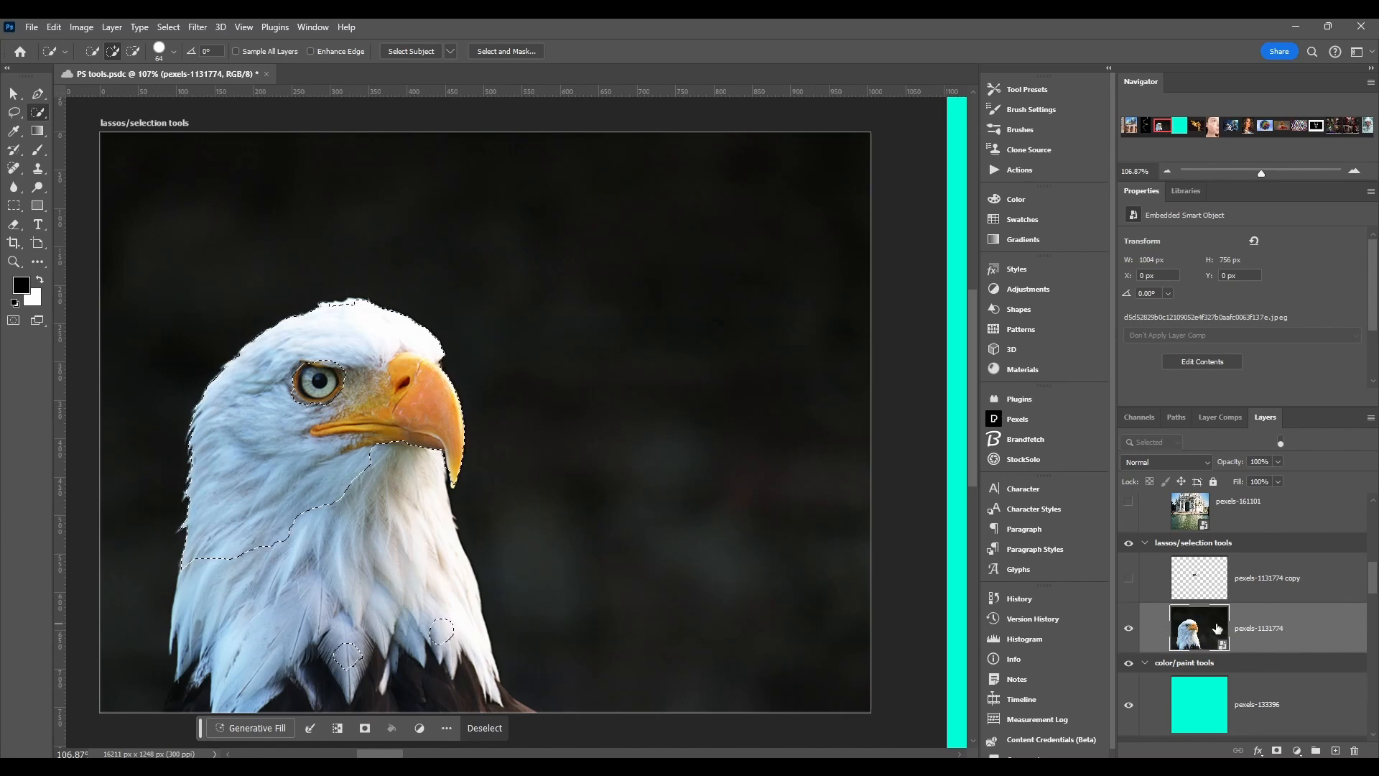
pyautogui.click(237, 52)
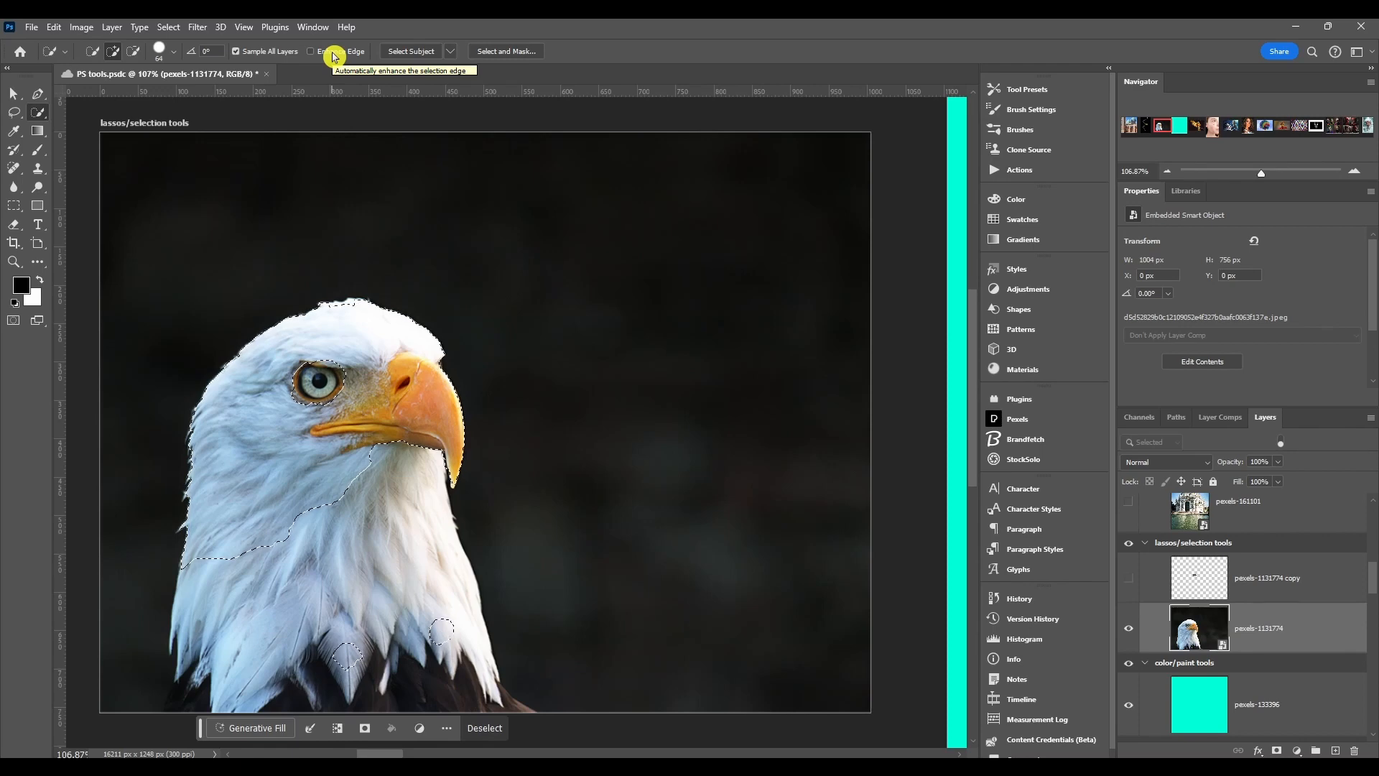
pyautogui.hotkey('ctrl', 'd')
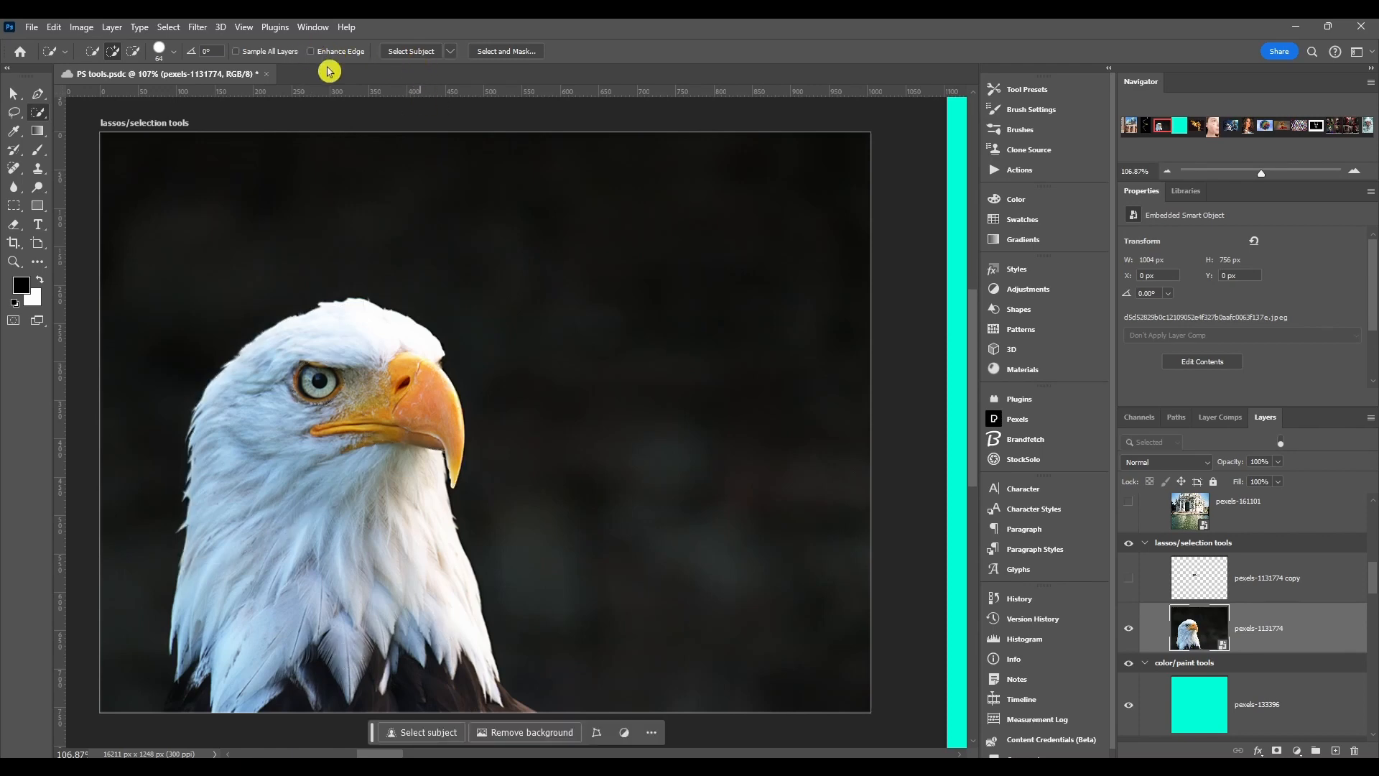
pyautogui.click(236, 51)
# - Select the eagle automatically with Select Subject using Cloud (Detailed results) processing
pyautogui.click(451, 57)
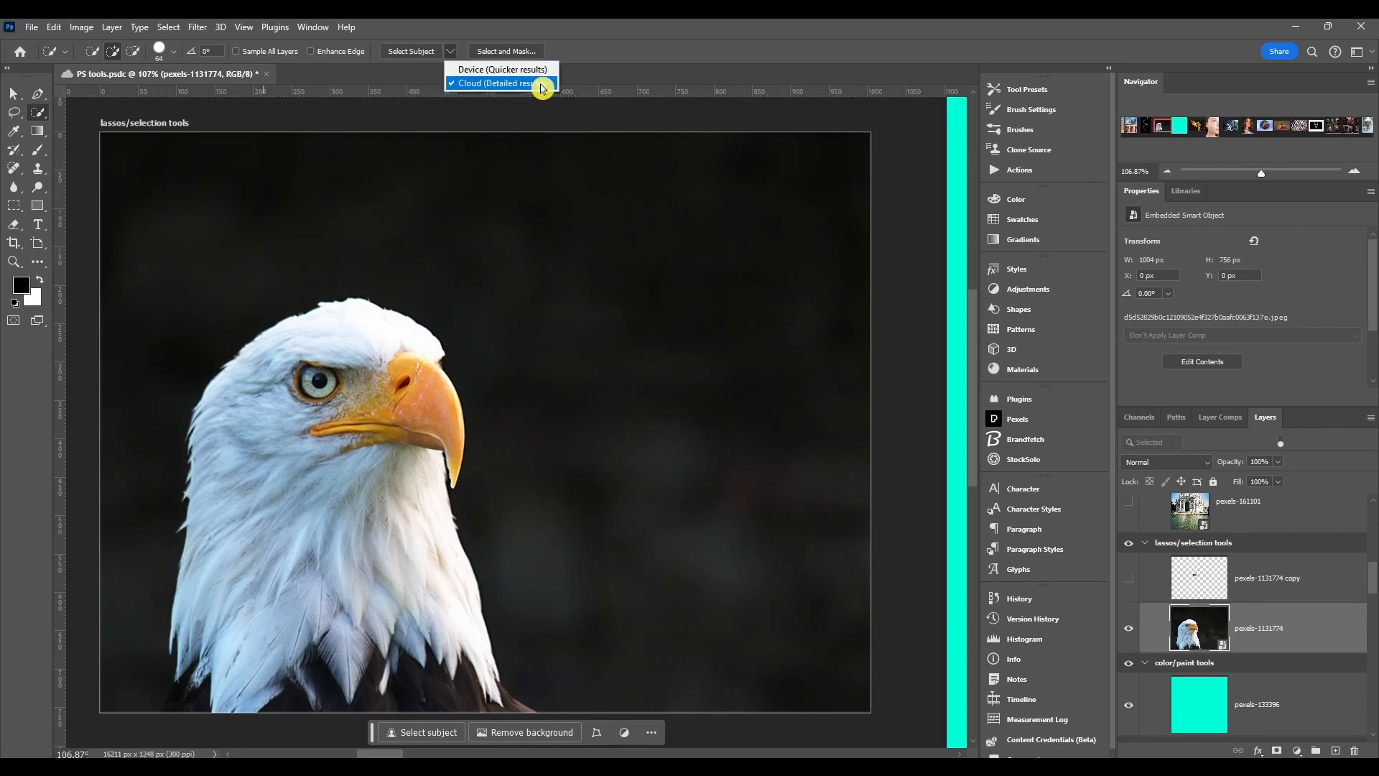
pyautogui.click(499, 84)
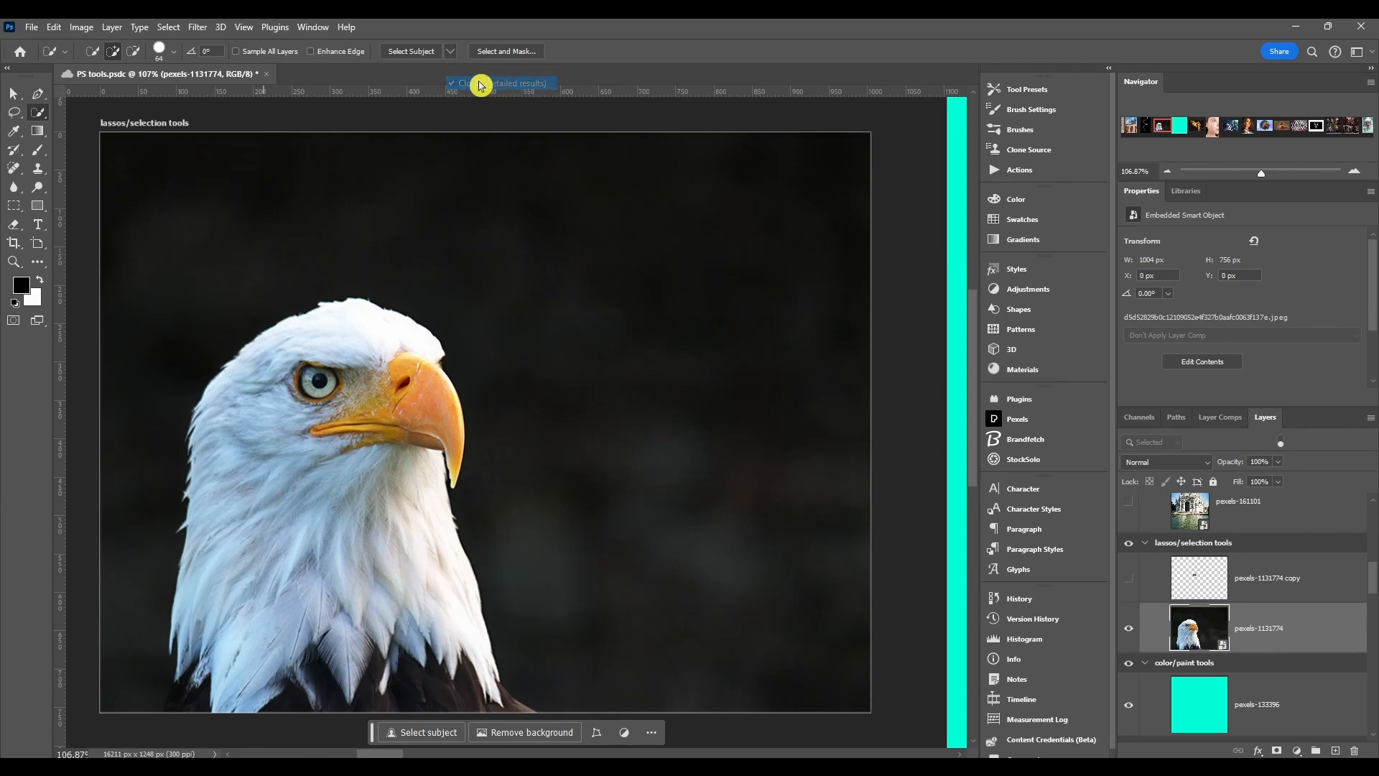
pyautogui.click(408, 55)
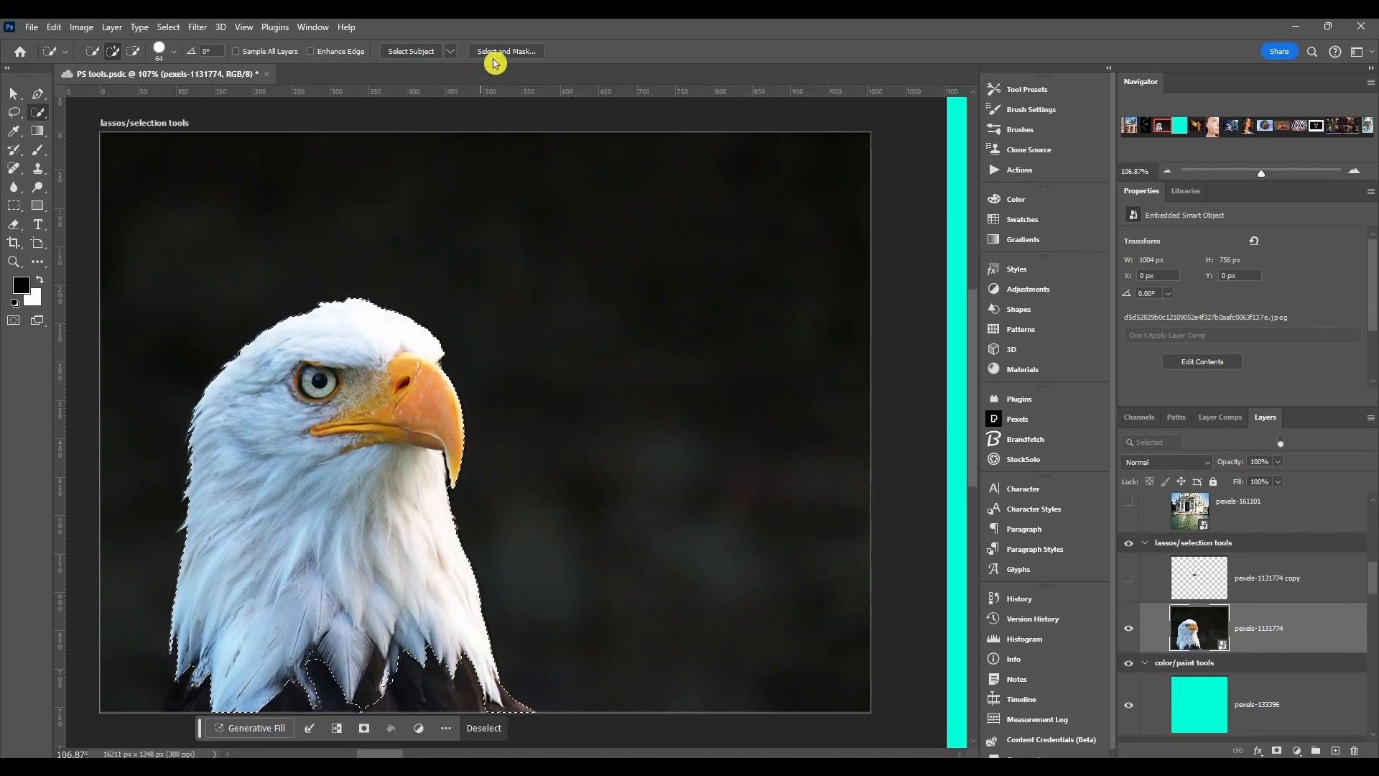
# - Open the Select and Mask workspace and look over its tools, including the Lasso Tool variants
pyautogui.click(514, 52)
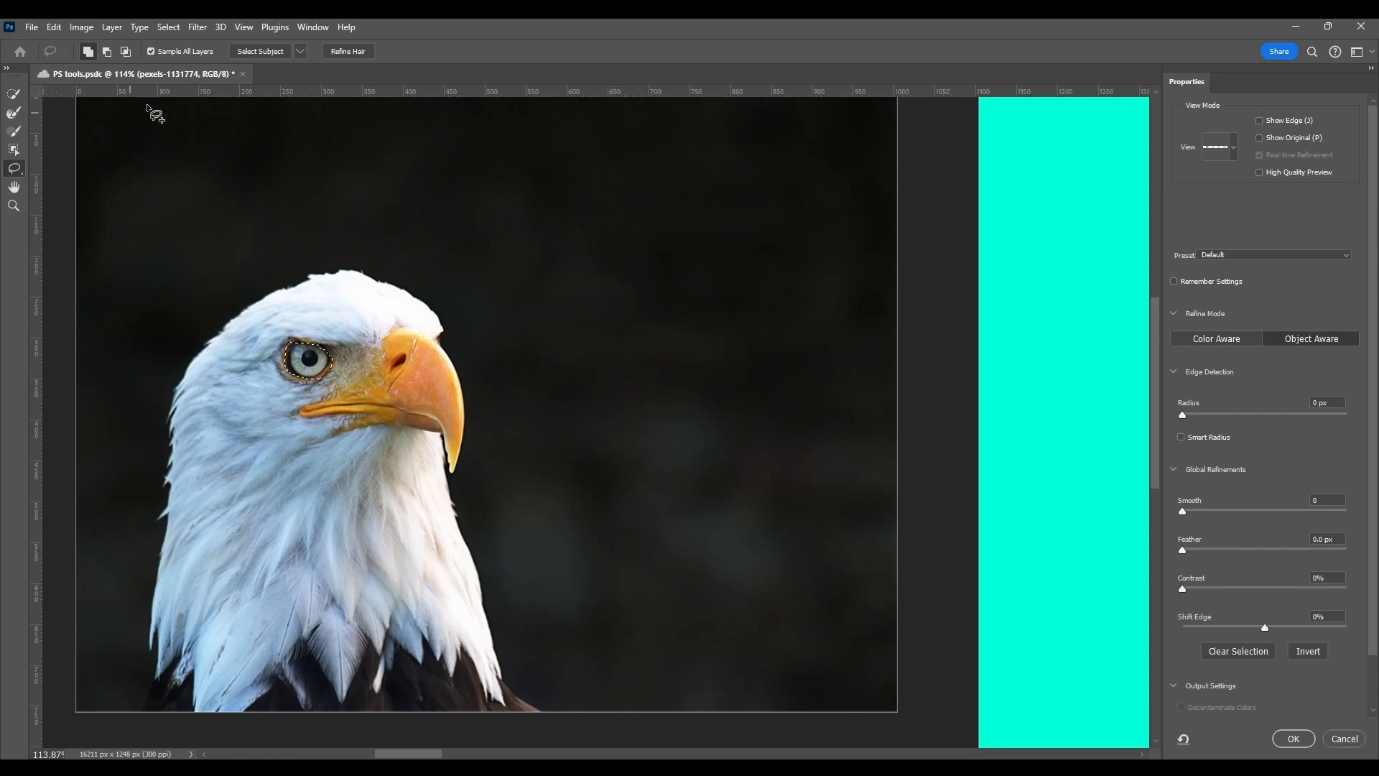
pyautogui.click(19, 97)
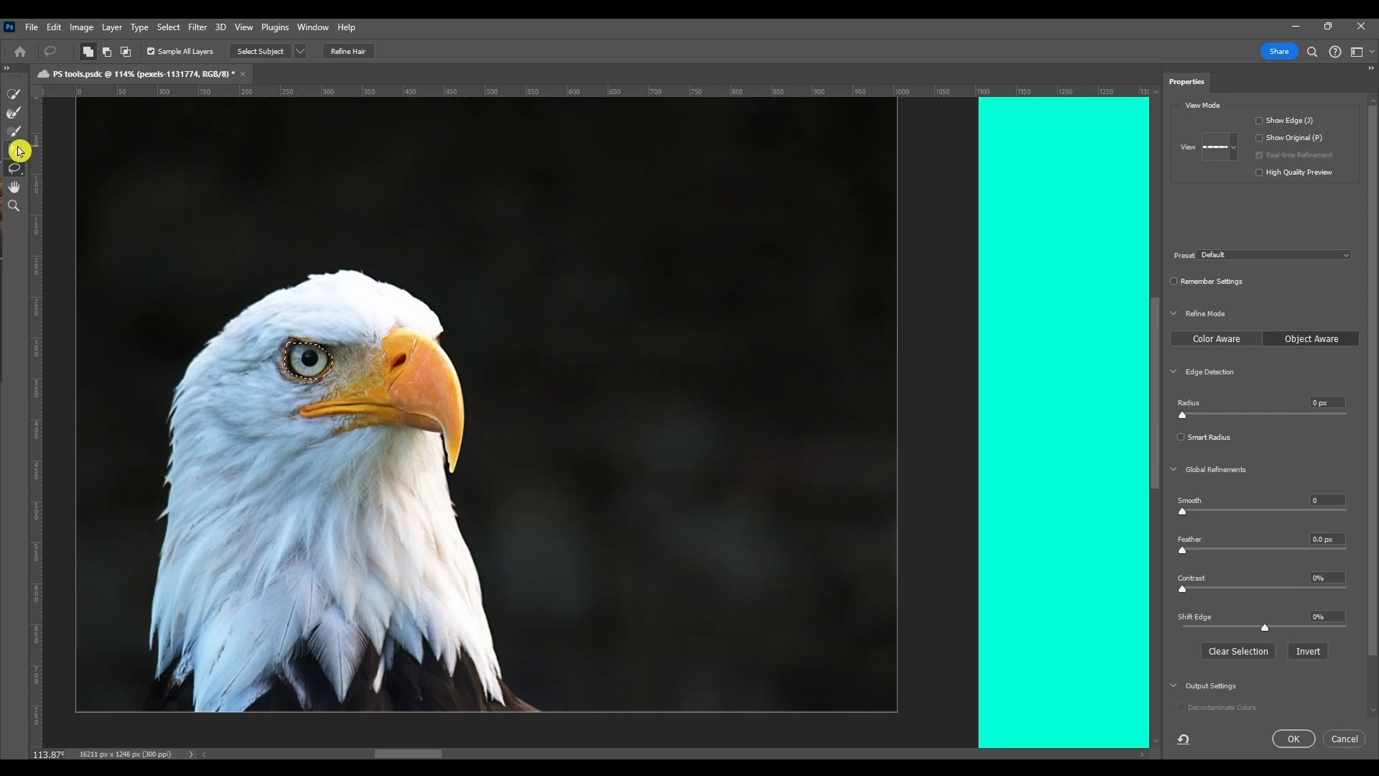
pyautogui.rightClick(13, 172)
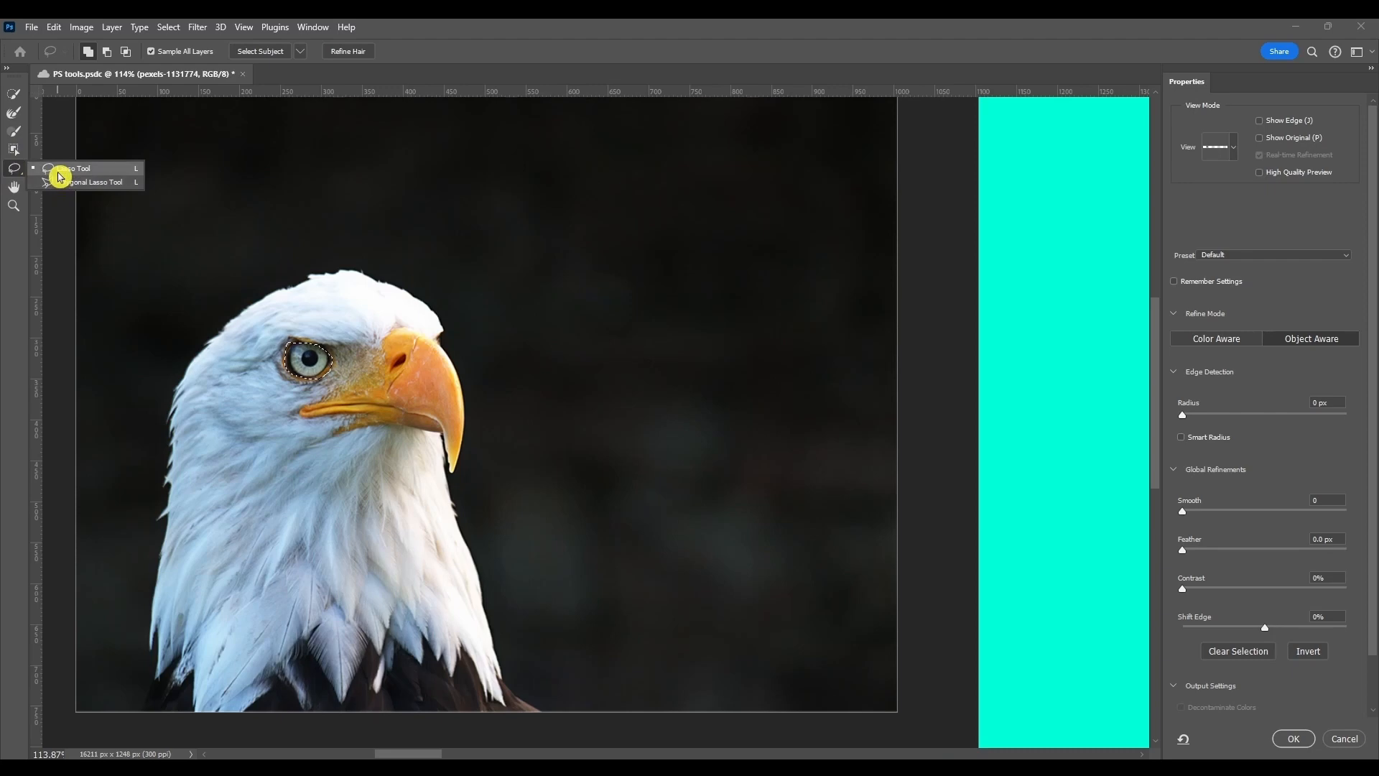
pyautogui.click(14, 190)
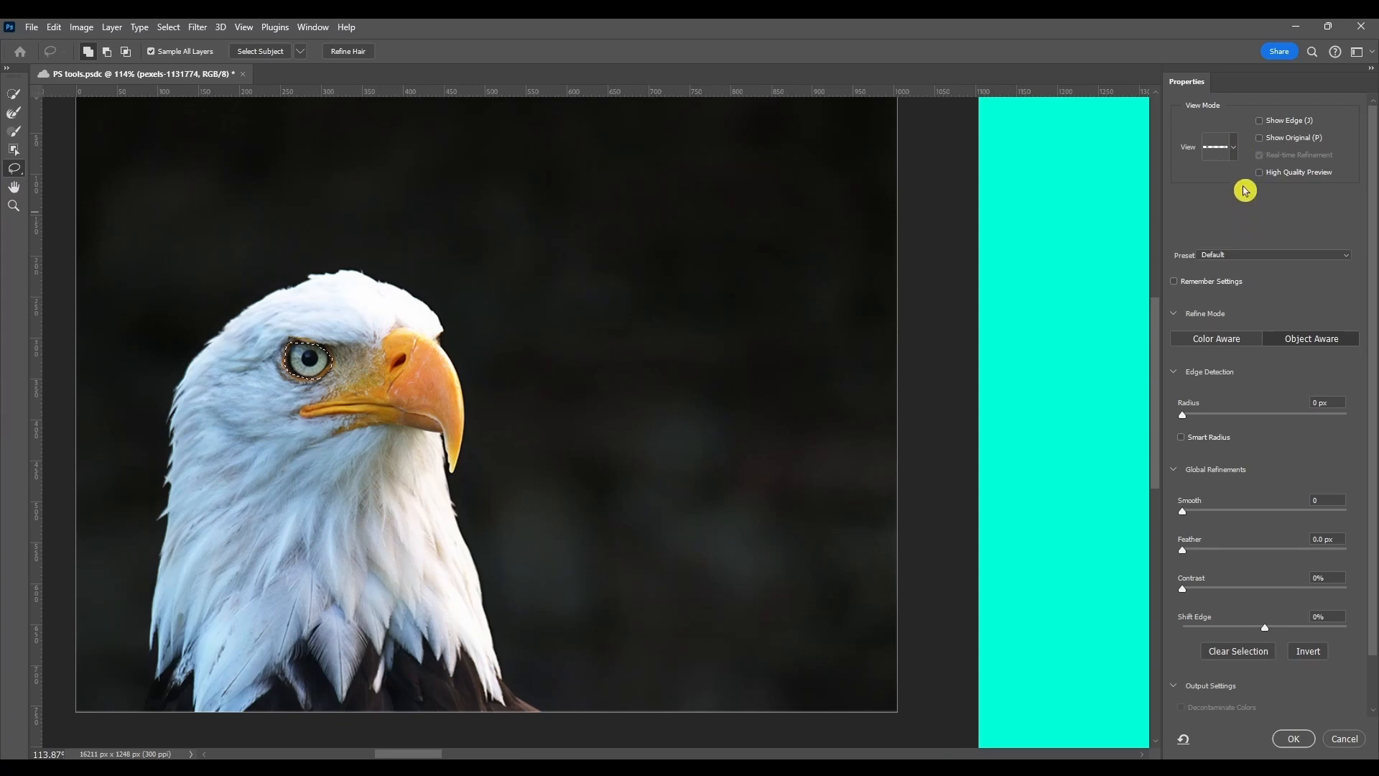
# - Review the view modes, the Show Edge and Show Original options, and the available refinement presets
pyautogui.click(1233, 148)
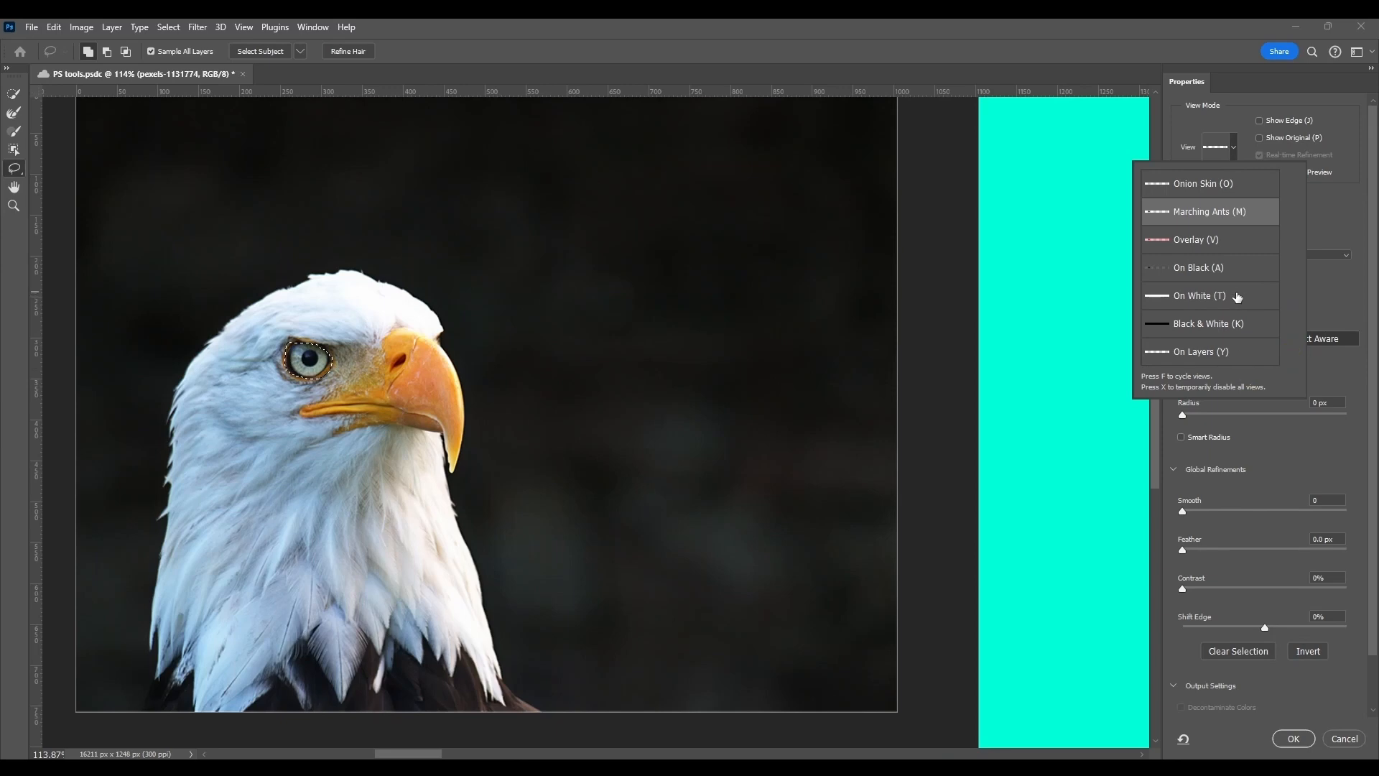
pyautogui.click(1345, 205)
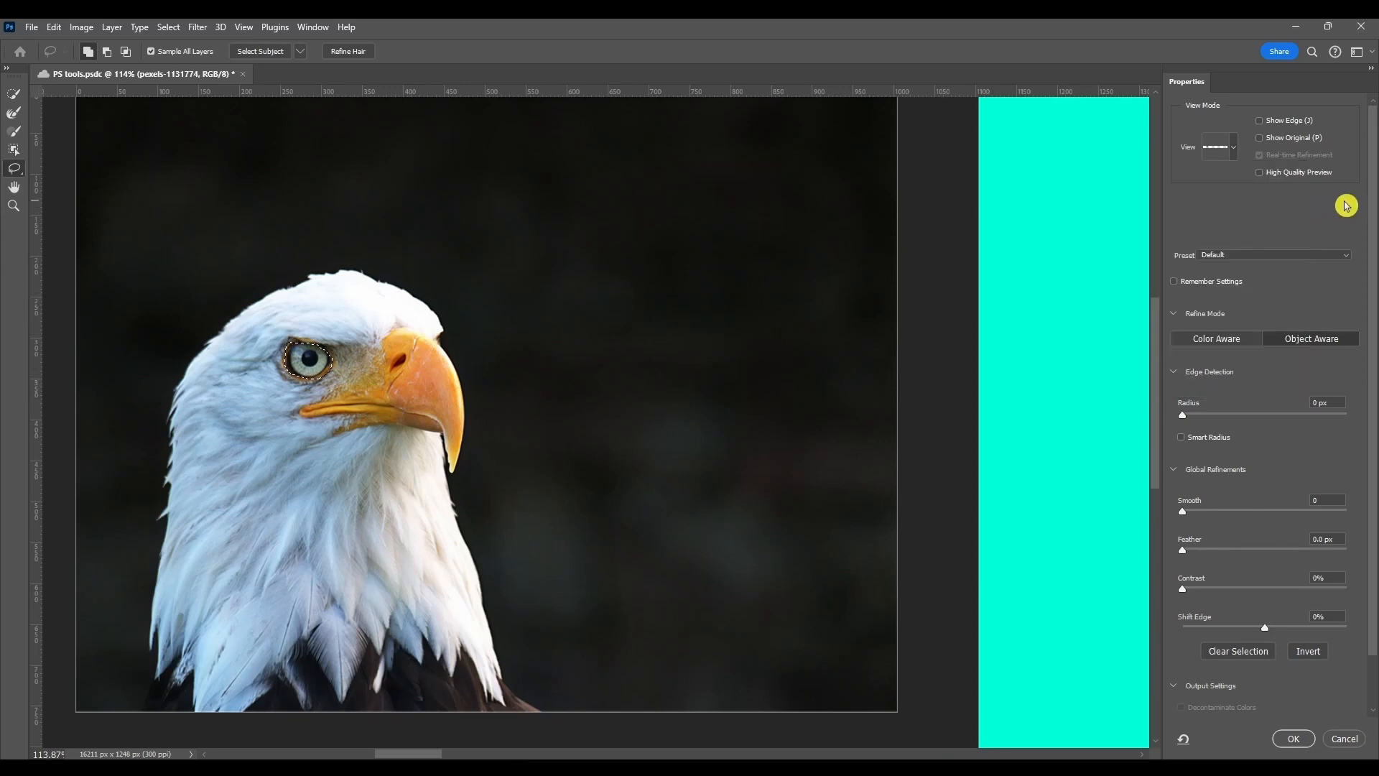
pyautogui.click(1260, 121)
pyautogui.click(1260, 122)
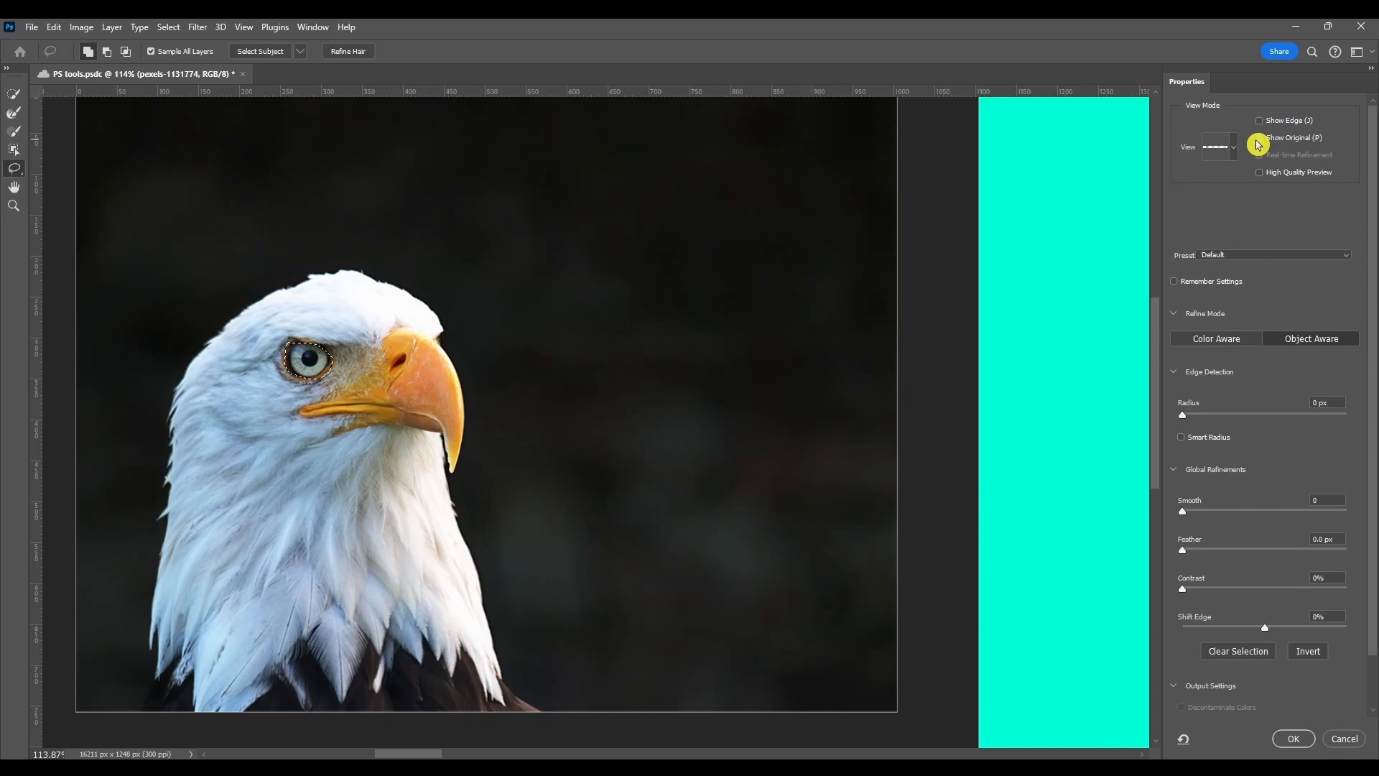
pyautogui.click(1258, 140)
pyautogui.click(1213, 255)
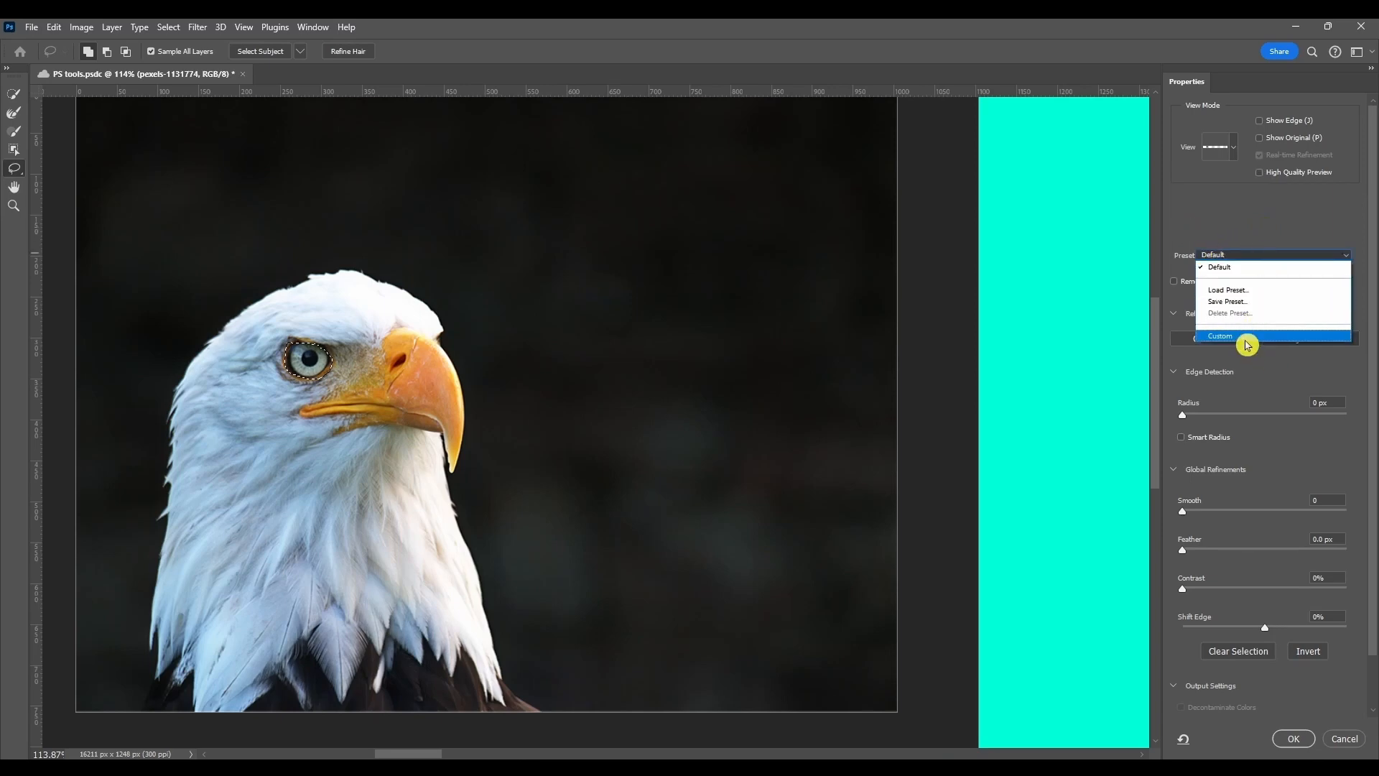
# - Review the output options and output the eagle's eye selection to a New Layer
pyautogui.scroll(-1, 1221, 237)
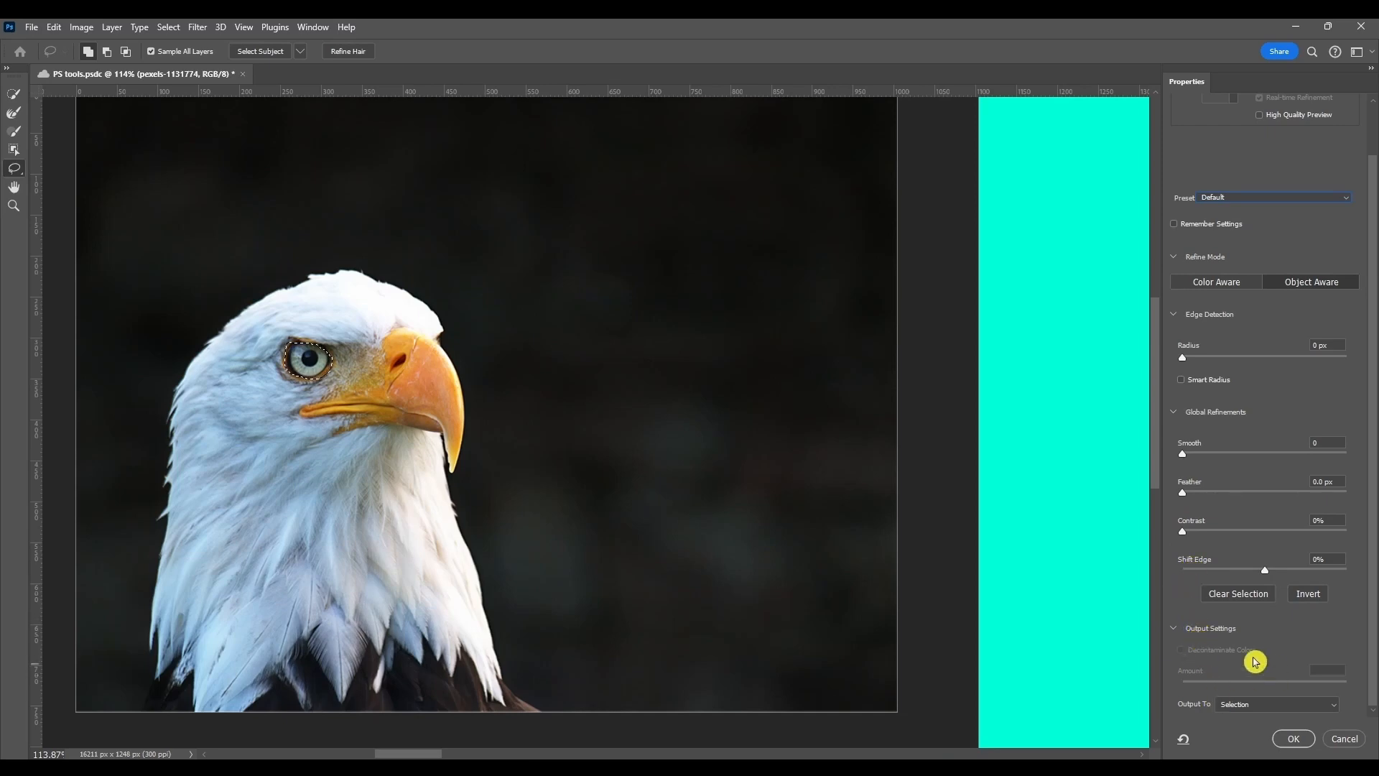
pyautogui.click(1262, 706)
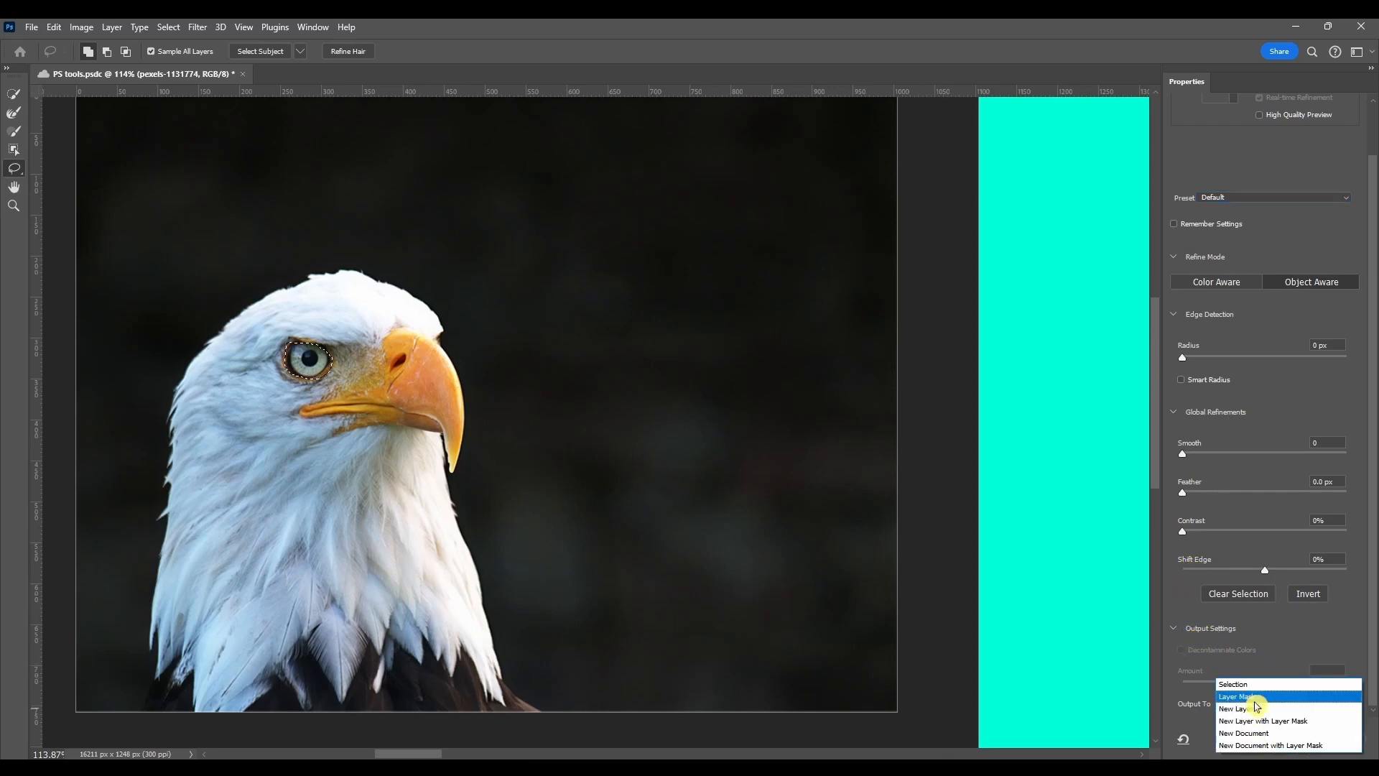
pyautogui.click(1256, 683)
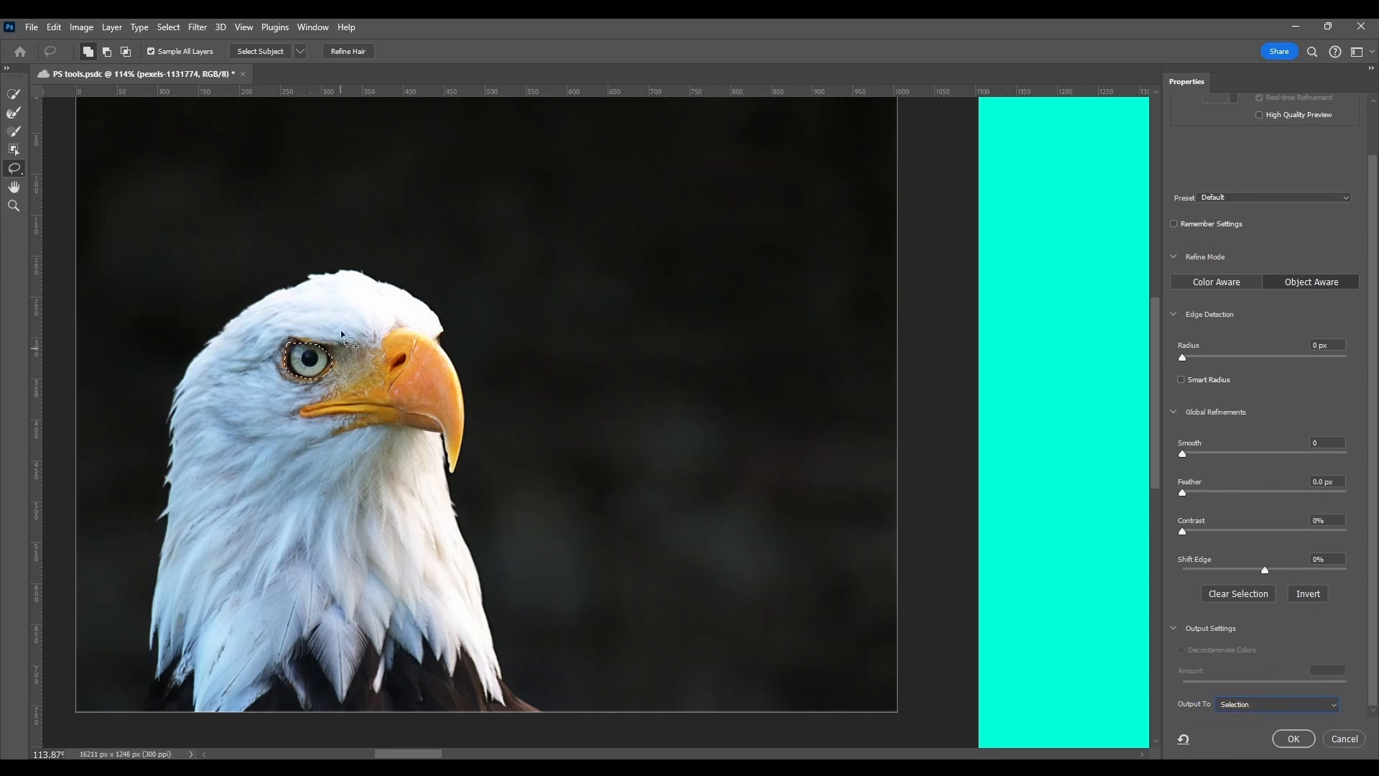
pyautogui.click(1241, 704)
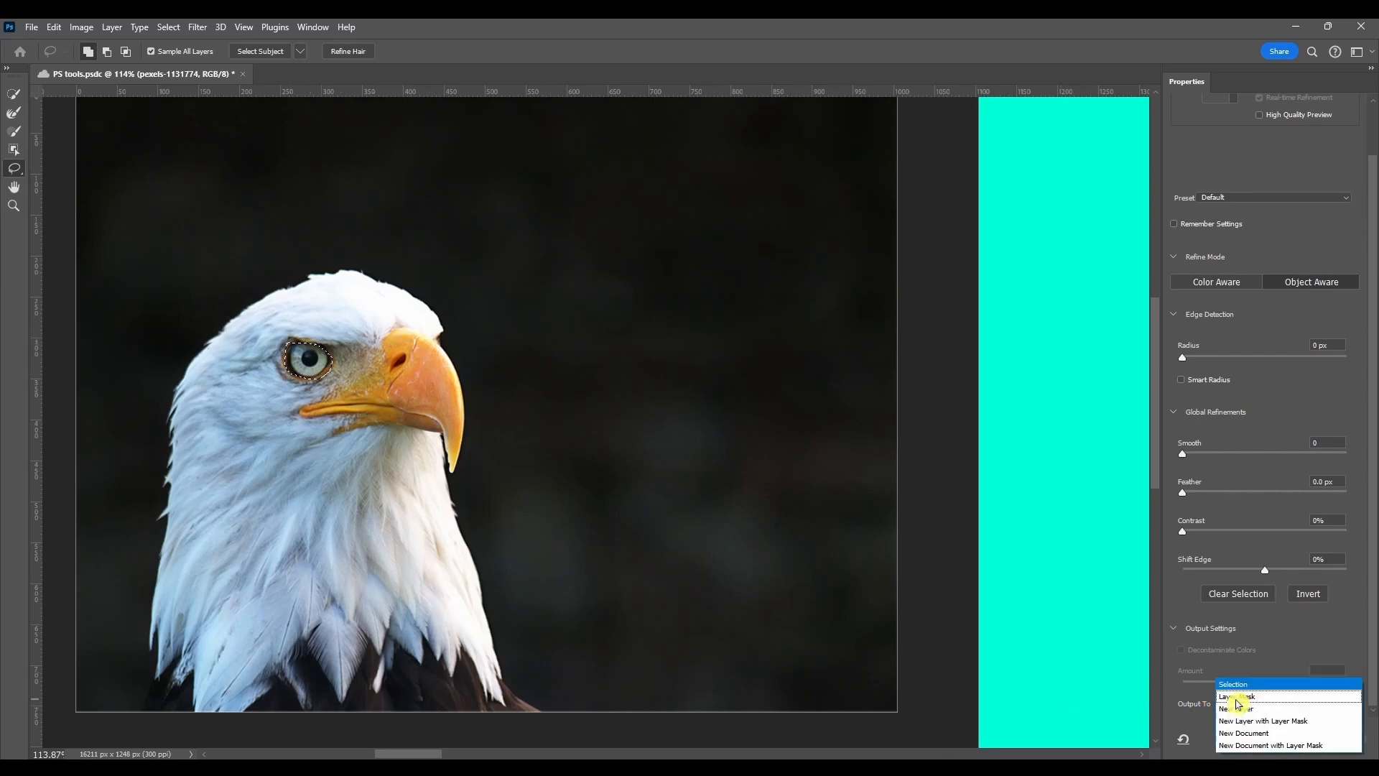
pyautogui.click(1277, 713)
pyautogui.click(1264, 706)
pyautogui.click(1268, 710)
pyautogui.click(1293, 740)
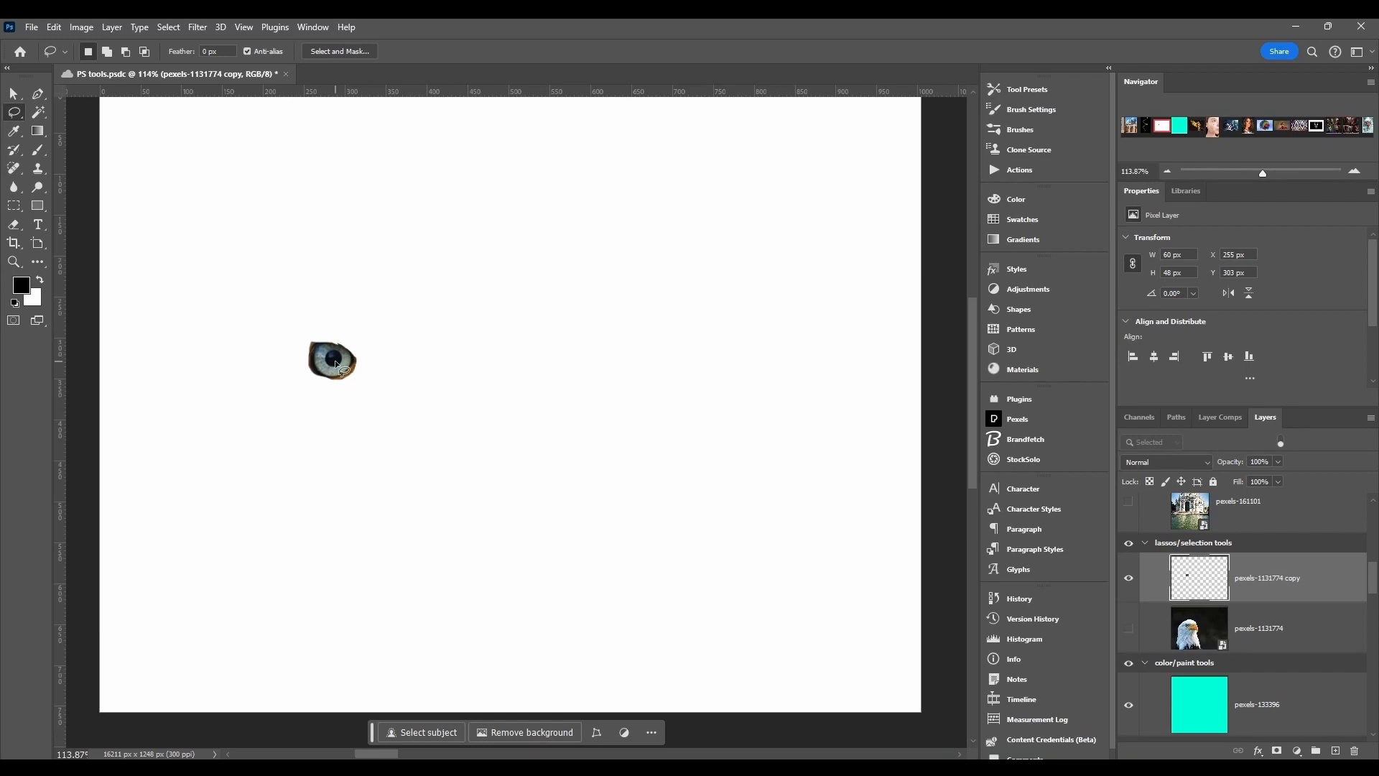
# - Move the extracted eye horizontally onto the beak area at about X 388 px and show the original eagle layer
pyautogui.moveTo(335, 360); pyautogui.dragTo(453, 376)
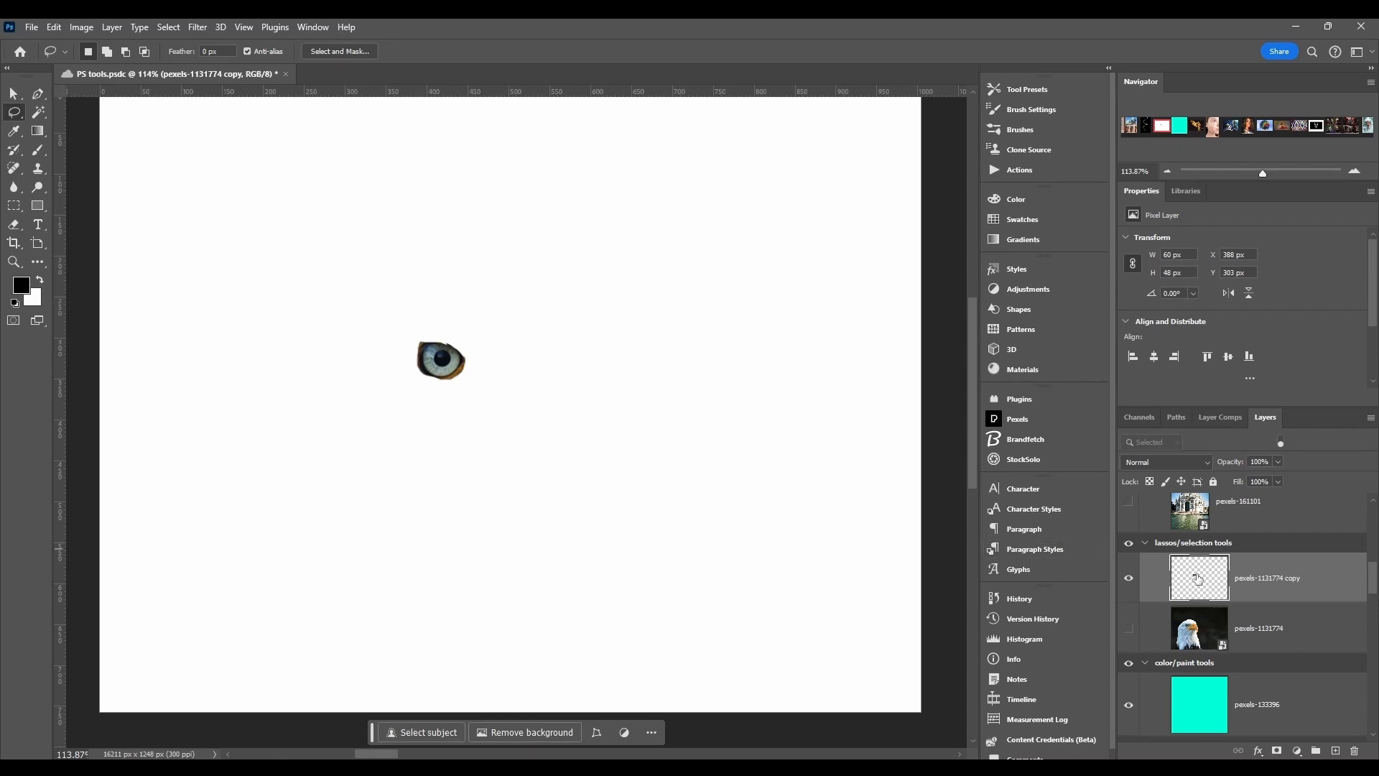
pyautogui.click(1128, 629)
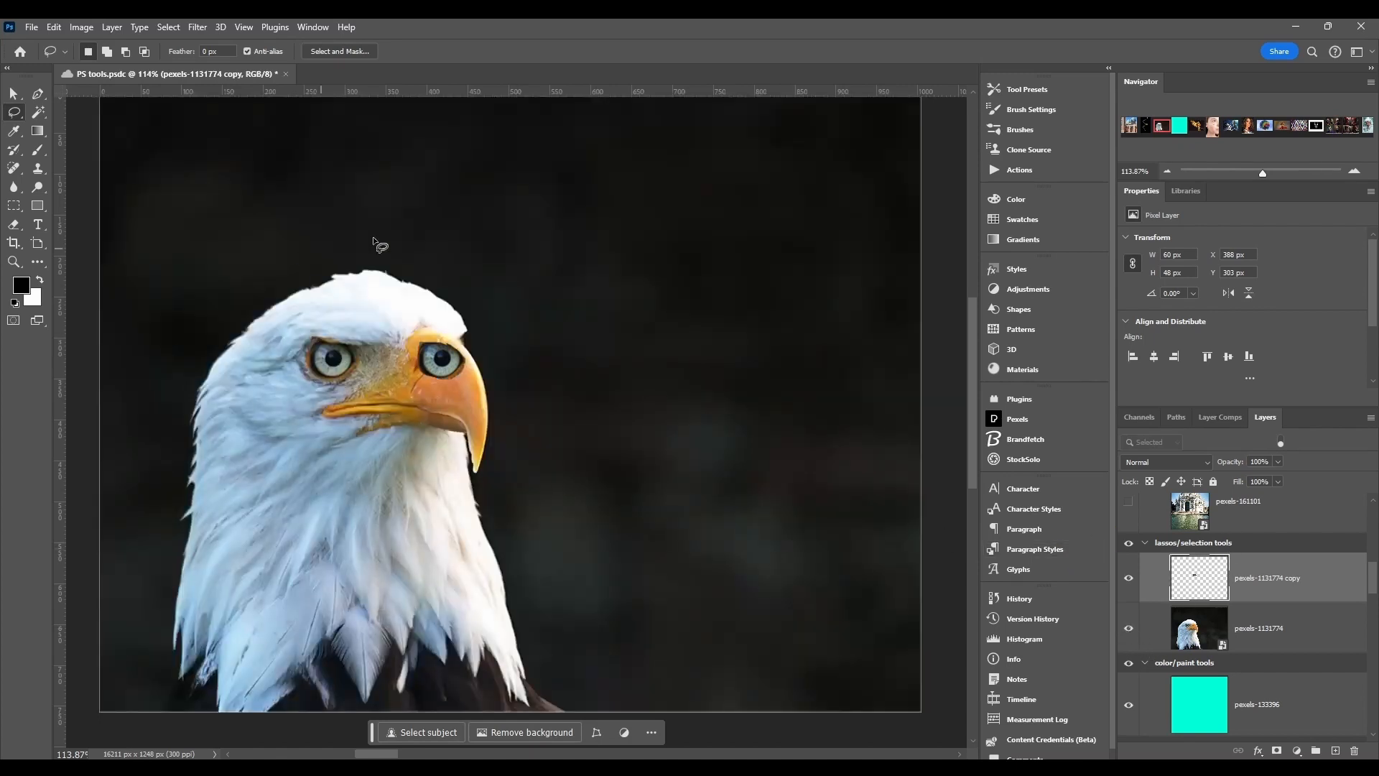
# - Hide the extracted eye layer and activate the Quick Selection Tool
pyautogui.click(1128, 578)
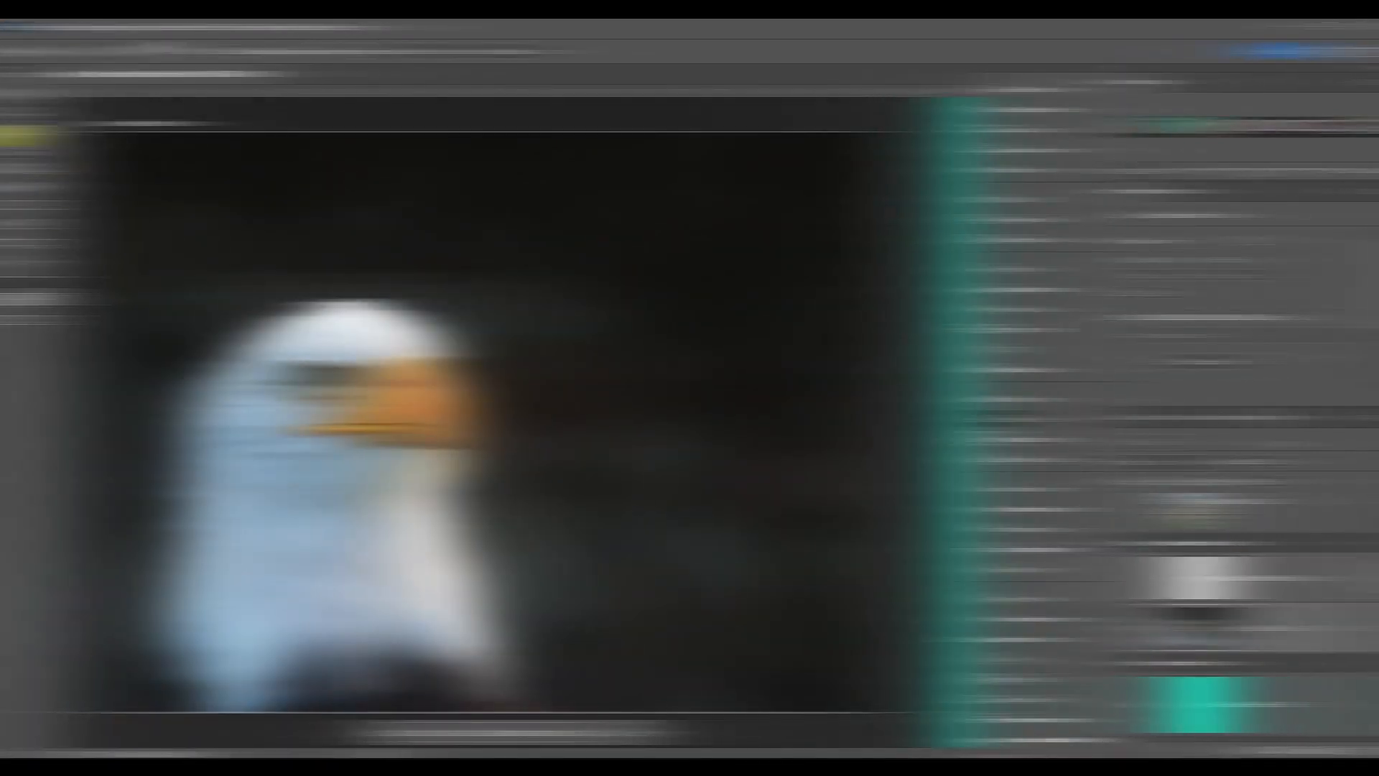
pyautogui.click(38, 112)
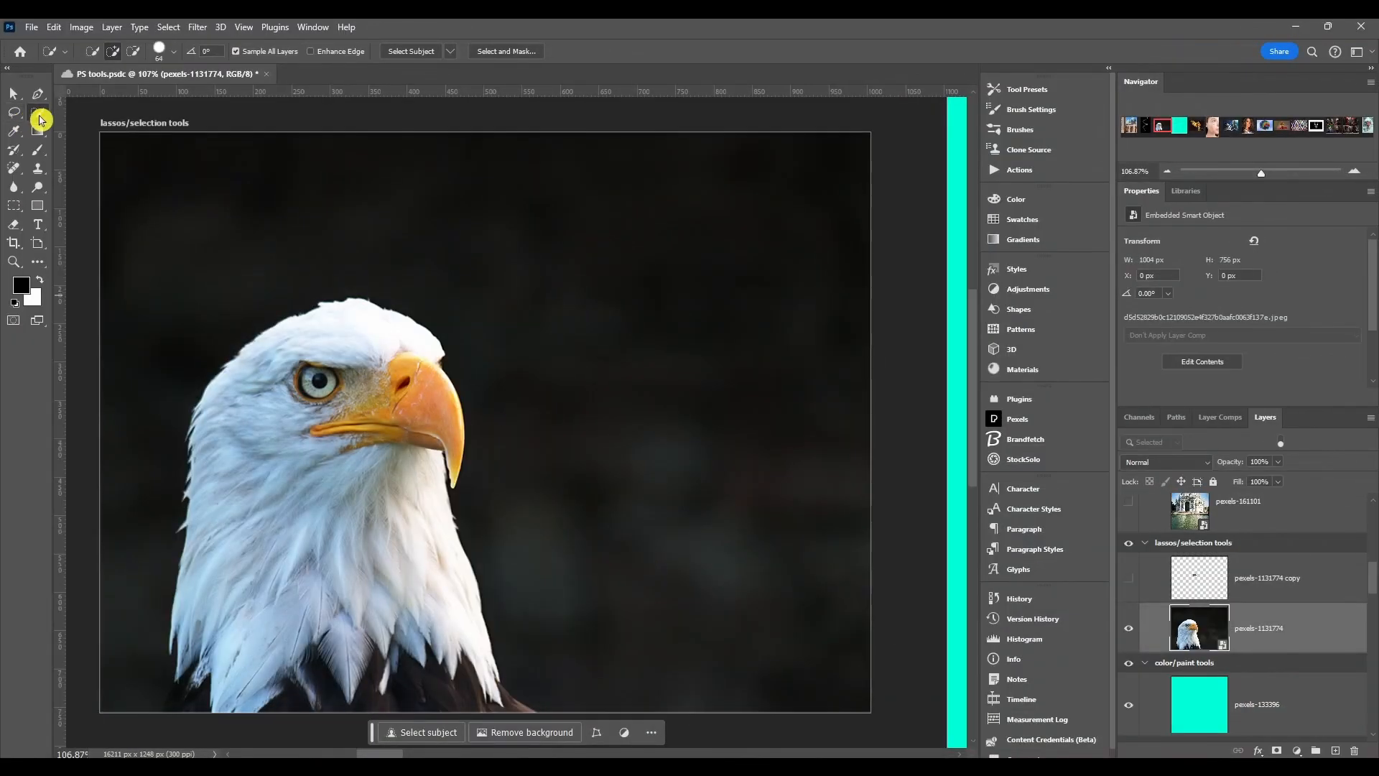